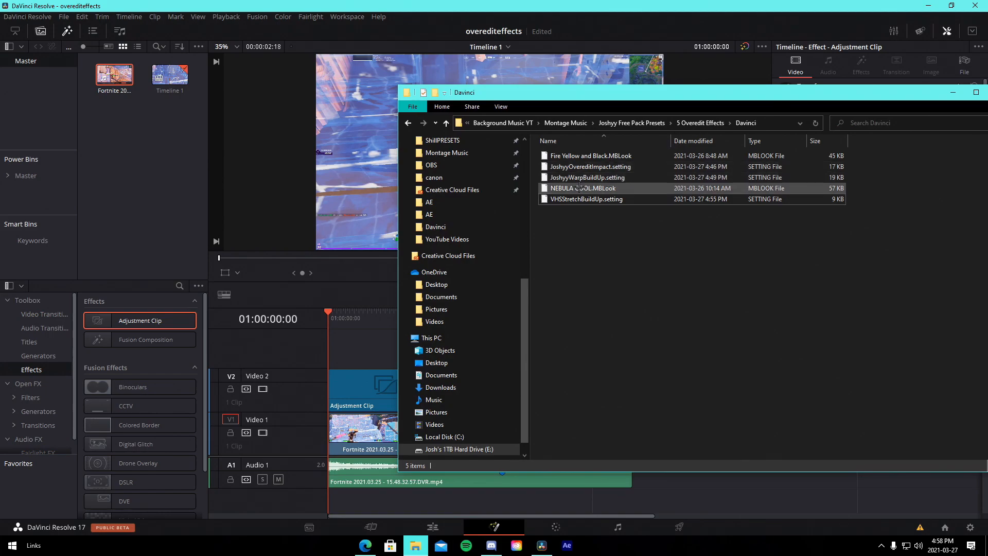
Step: Load JoshyyWarpBuildUp.setting into the adjustment clip's Fusion composition, connect S_Shake1 to MediaOut1, and return to the edit timeline
left_click_drag(587, 177, 306, 407)
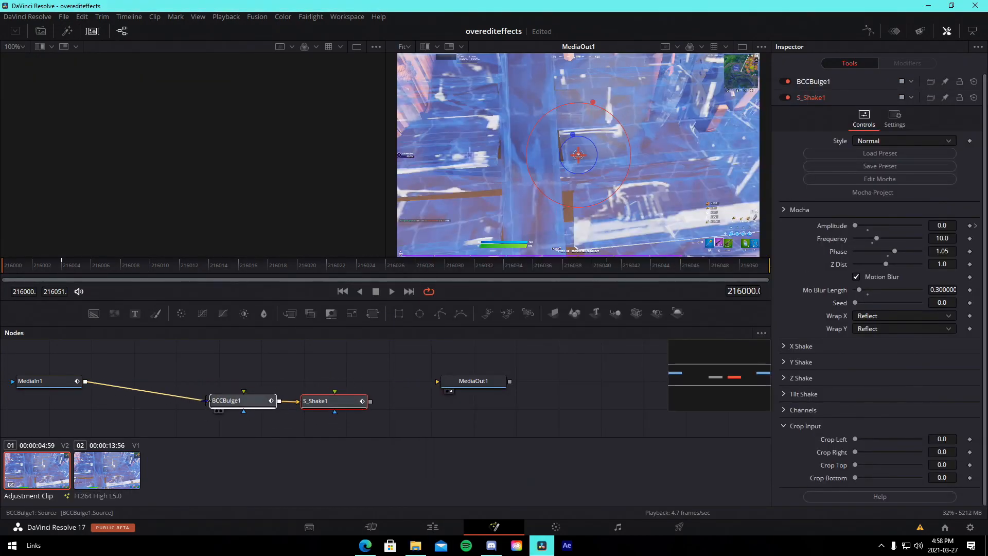
left_click_drag(370, 402, 441, 381)
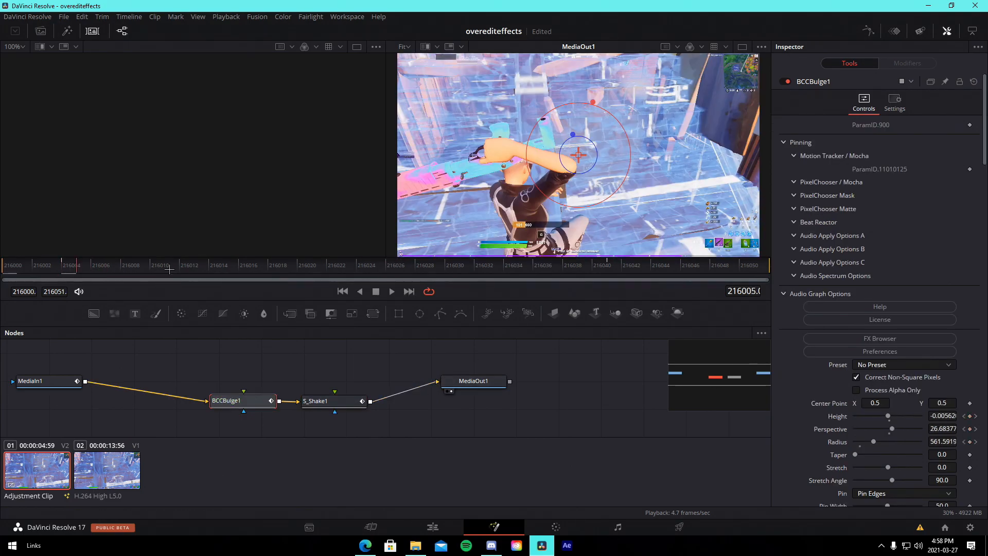
left_click(433, 527)
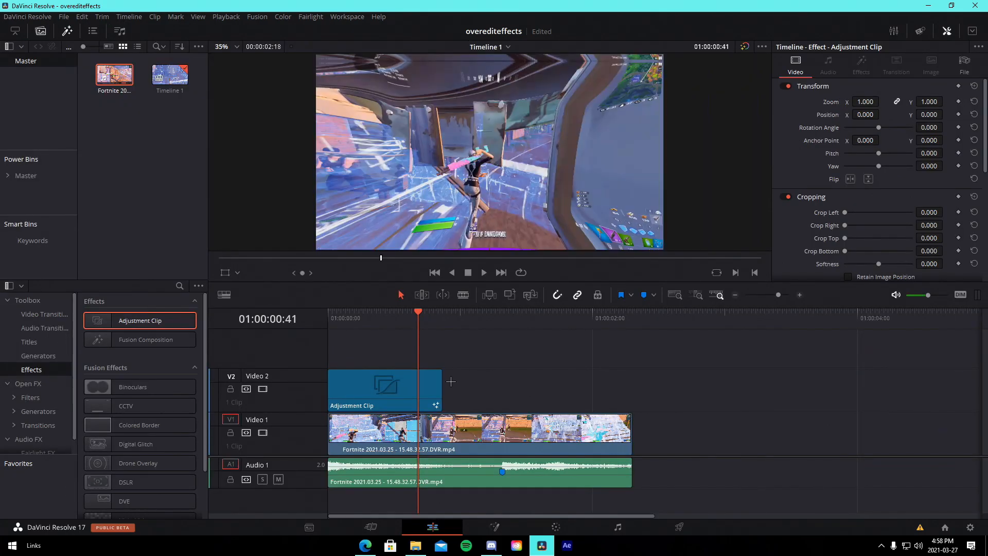
Step: Move the warp adjustment clip on Video 2 so it ends at the 01:00:01:19 marker, and preview the build-up
left_click_drag(442, 390, 483, 389)
left_click(395, 432)
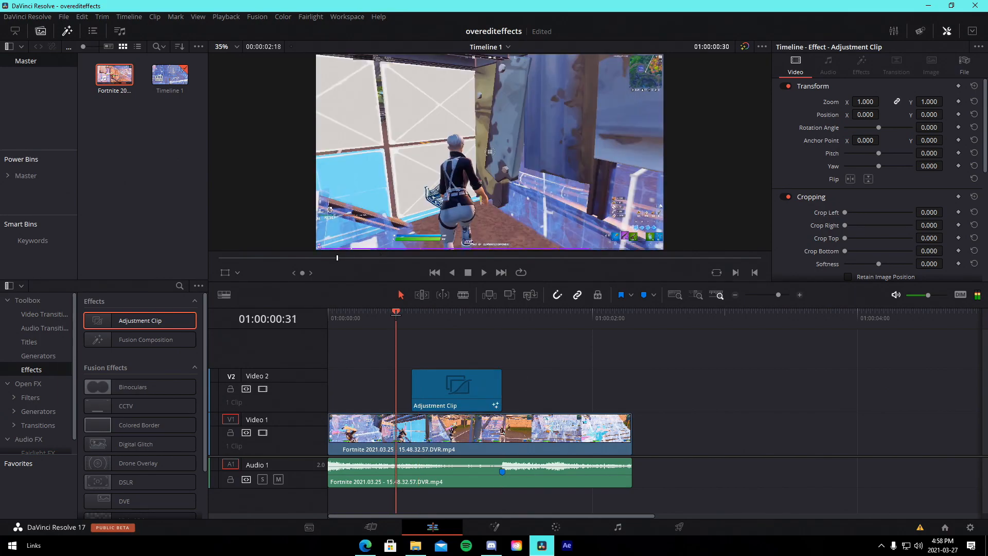
left_click_drag(407, 318, 533, 345)
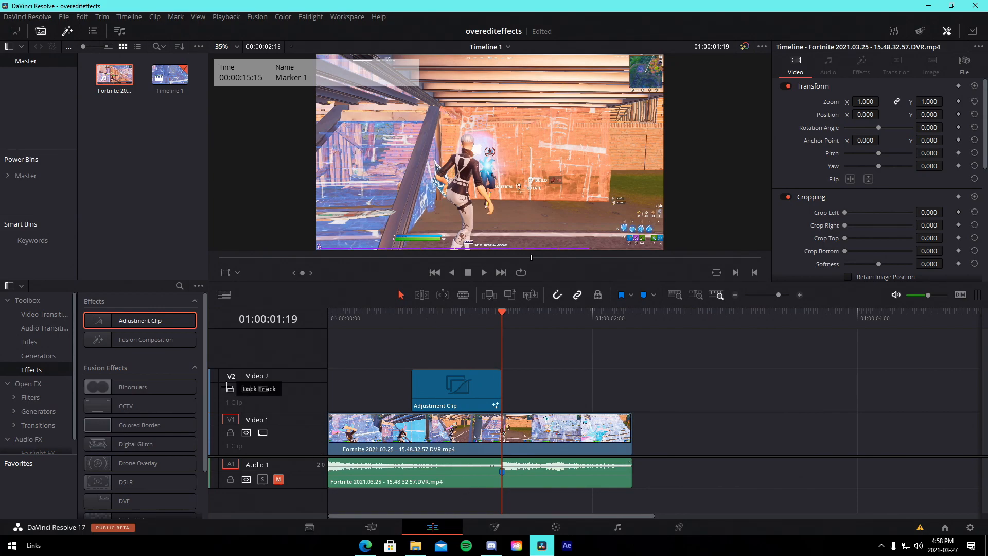
Step: Add an adjustment clip at the start of Video 3, split it, and delete the excess part
left_click_drag(147, 316, 355, 355)
key("ctrl+b")
left_click(701, 344)
key("Delete")
left_click_drag(337, 319, 301, 332)
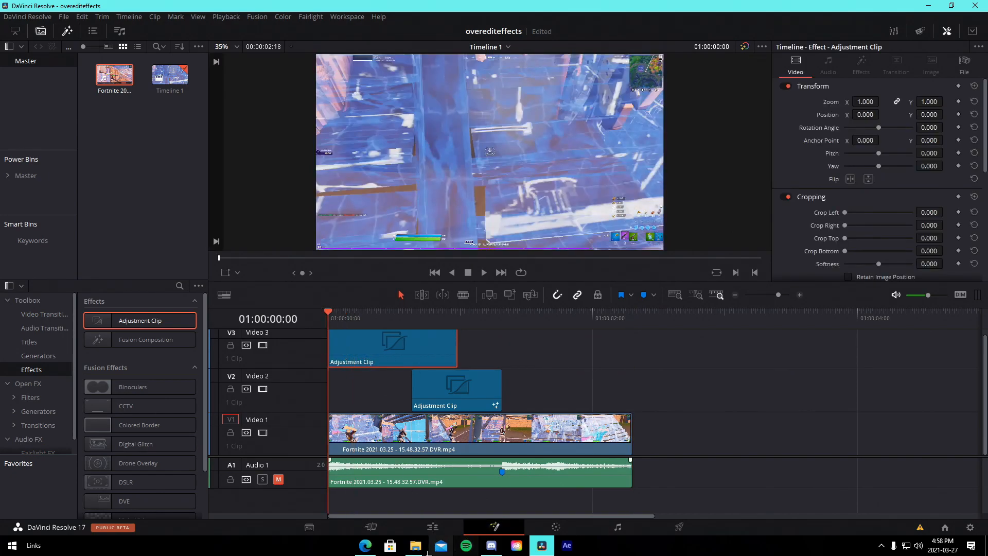
Step: Load JoshyyOvereditImpact.setting into the Video 3 adjustment clip's Fusion composition and connect its nodes through to MediaOut1
left_click(416, 546)
left_click_drag(587, 167, 252, 404)
left_click_drag(391, 405, 488, 410)
left_click(433, 528)
Step: Move the impact adjustment clip on Video 3 to start at the 01:00:01:19 marker and preview it
left_click_drag(359, 360, 547, 379)
left_click(503, 317)
left_click(625, 362)
mouse_move(470, 318)
left_mouse_down()
mouse_move(528, 329)
mouse_move(460, 330)
left_mouse_up()
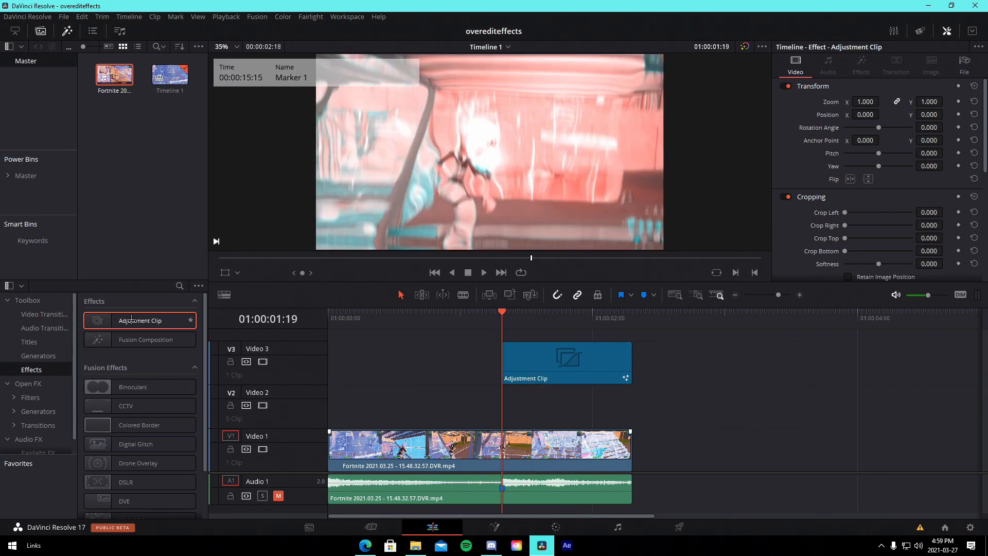
Step: Add an adjustment clip at the start of Video 2, split it at 01:00:00:56, and delete the remainder
left_click_drag(140, 322, 332, 404)
key("Home")
key("space")
key("ctrl+b")
left_click(480, 398)
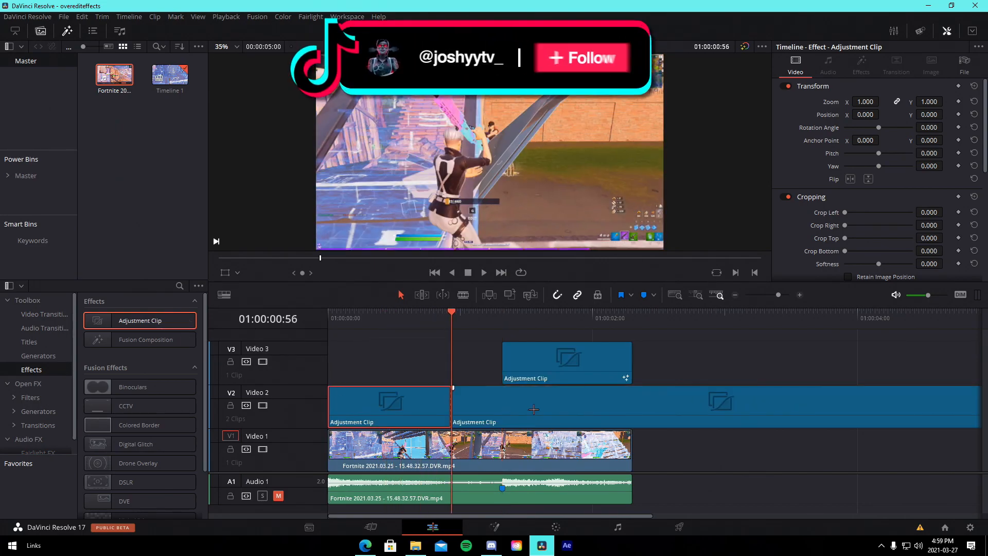
key("Delete")
Step: Open the Video 2 adjustment clip in Fusion and load VHSStretchBuildUp.setting into its node graph
left_click(379, 312)
left_click_drag(349, 311, 325, 313)
left_click(378, 404)
left_click(495, 528)
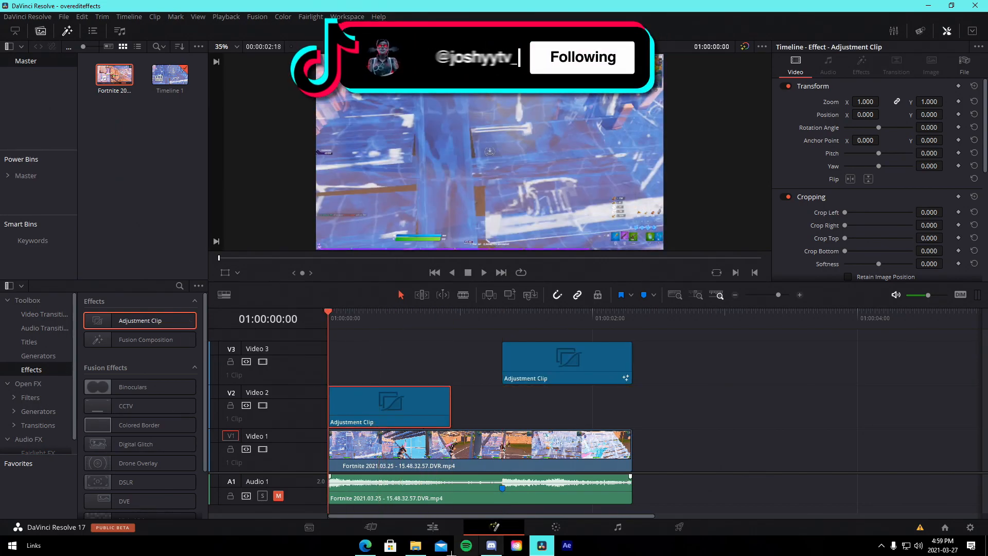
left_click(415, 545)
left_click(587, 198)
left_click_drag(587, 199, 281, 423)
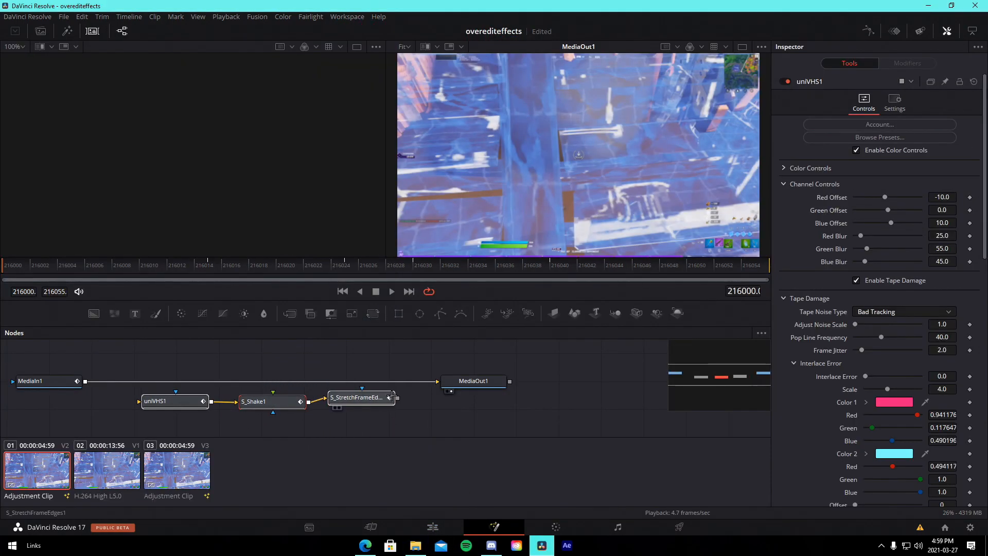
Step: Connect MediaIn1 to uniVHS1 and S_StretchFrameEdges1 to MediaOut1, and check the VHS effect on a later frame
left_click_drag(436, 377, 129, 403)
left_click_drag(397, 398, 437, 381)
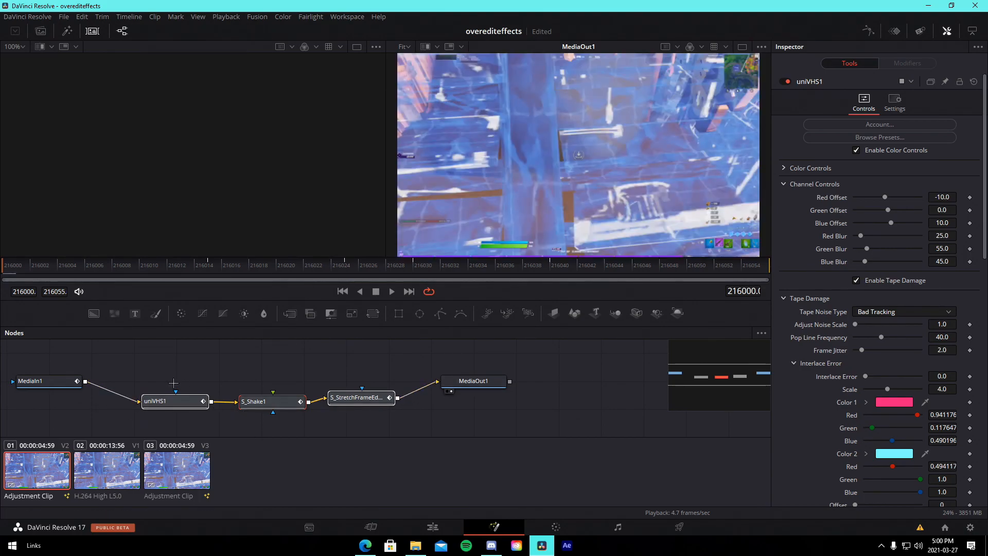
left_click(556, 272)
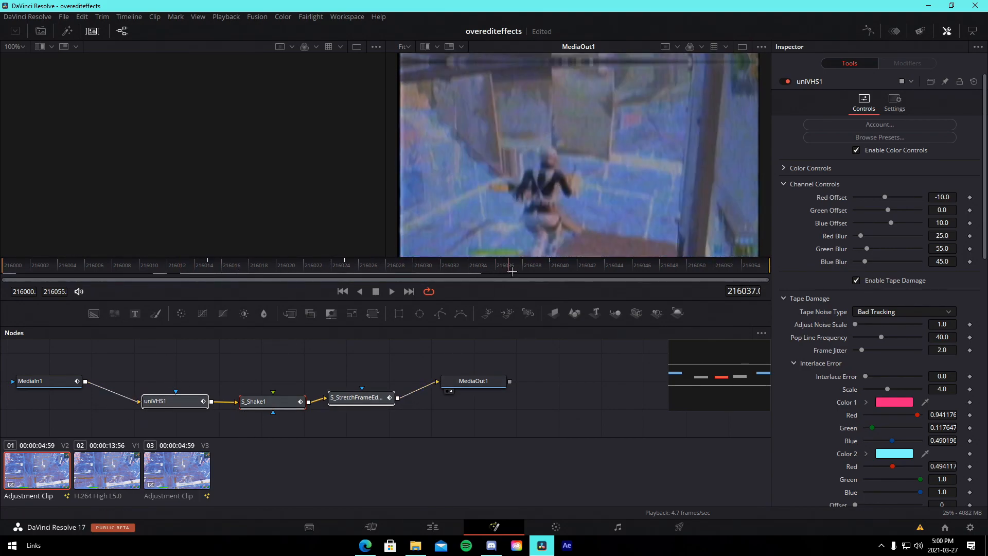
Step: Back in the edit timeline, fit the VHS adjustment clip on Video 2 to end at the 01:00:01:19 marker, and play the transition
left_click(432, 526)
left_click_drag(453, 416, 484, 391)
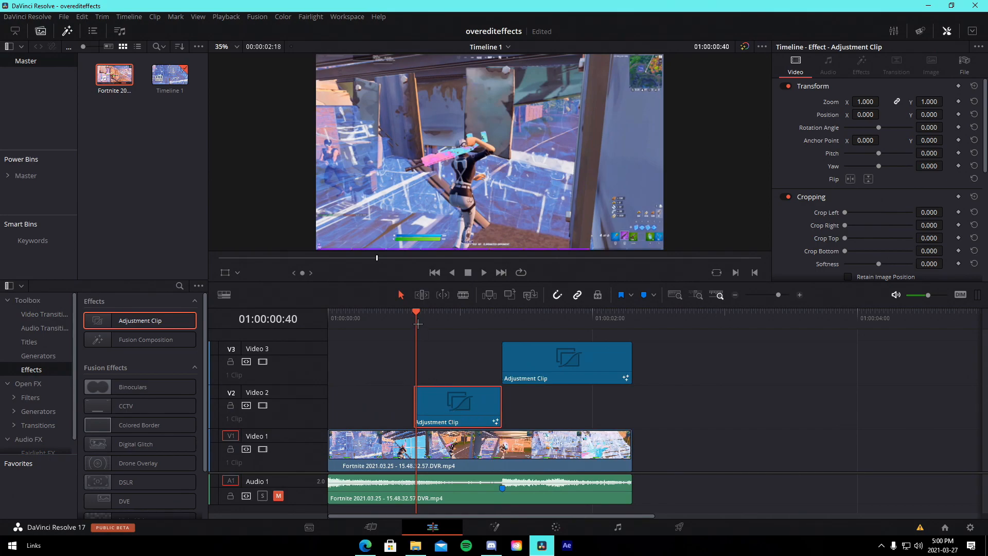
left_click(436, 318)
left_click_drag(436, 318, 525, 309)
key("Up")
key("space")
left_click(446, 332)
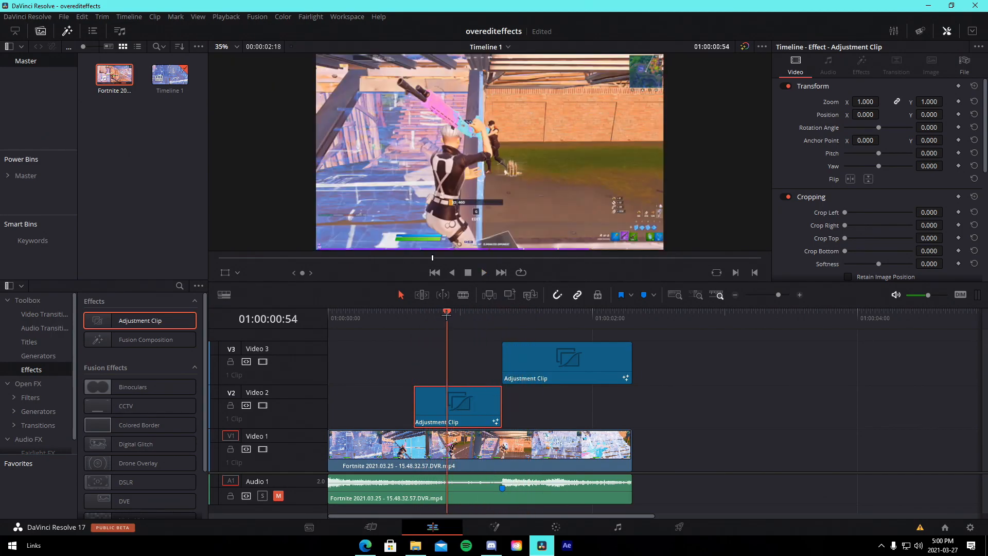
key("space")
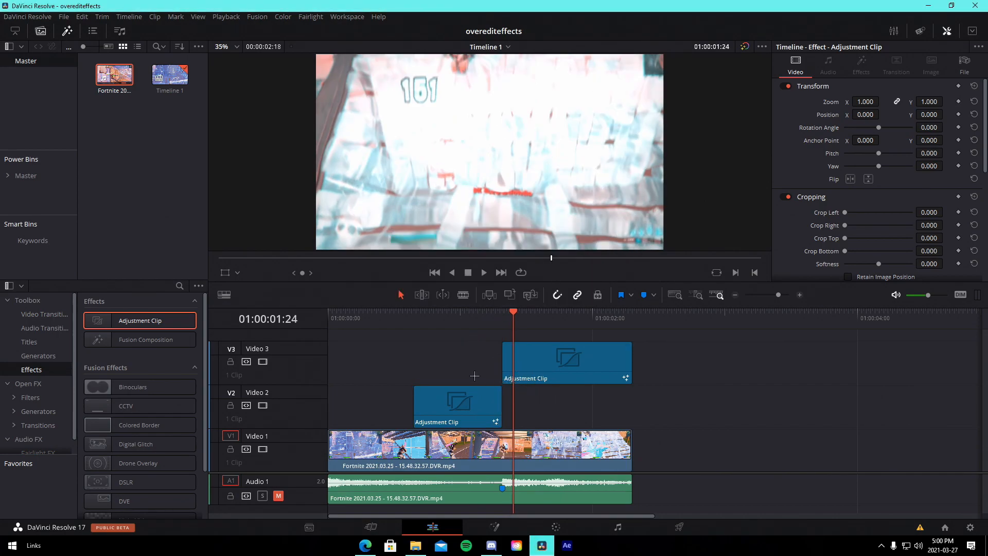
Step: Delete the VHS adjustment clip from Video 2 and park the playhead at the 01:00:01:19 marker
left_click(466, 409)
key("Up")
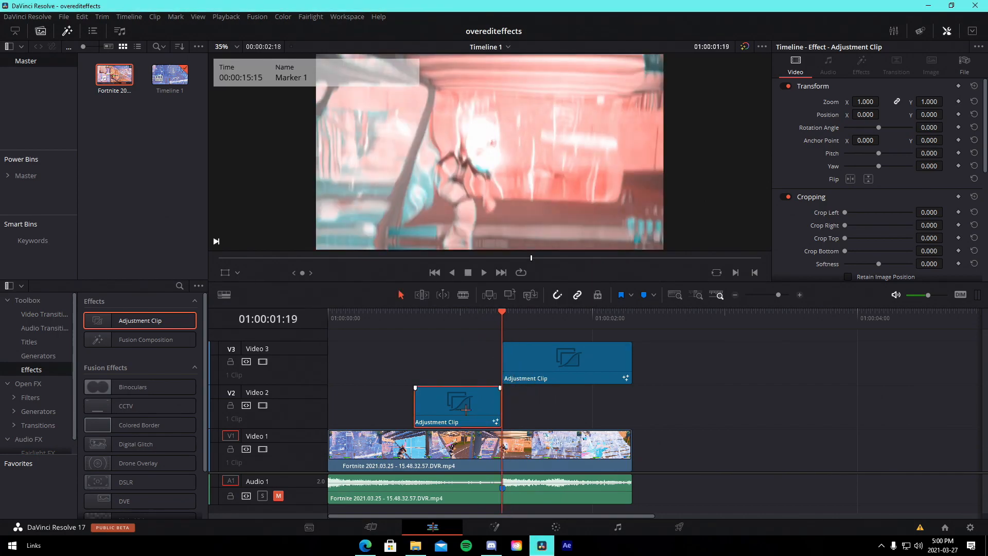
key("Delete")
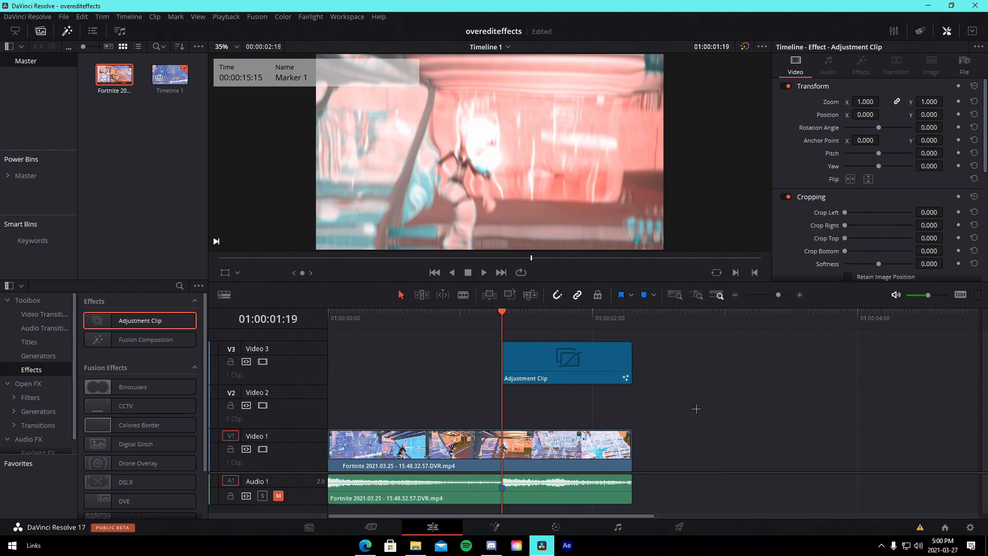
Step: Open the %localappdata% folder through Windows search and browse to LooksBuilder > Looks > Custom
key("super+s")
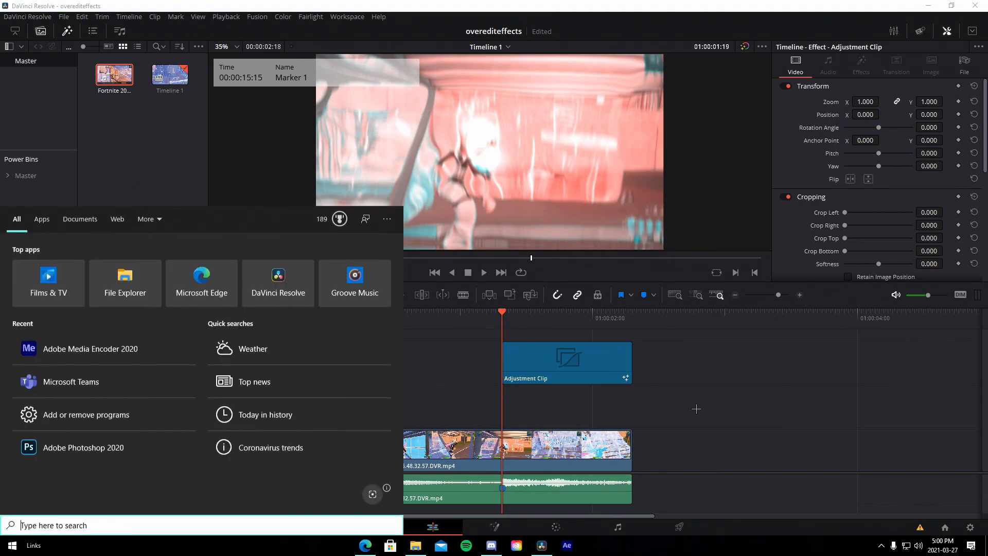
type("%loca")
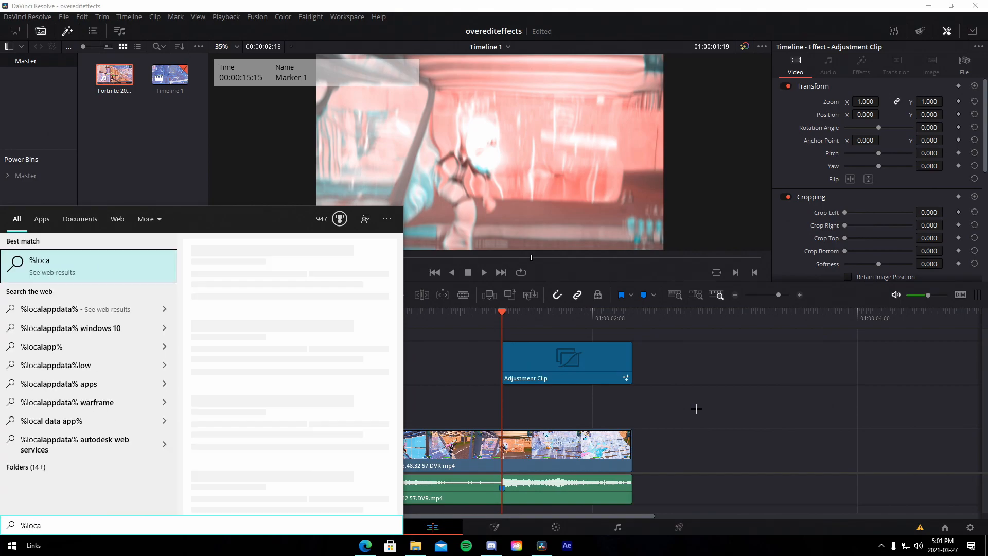
type("lapp")
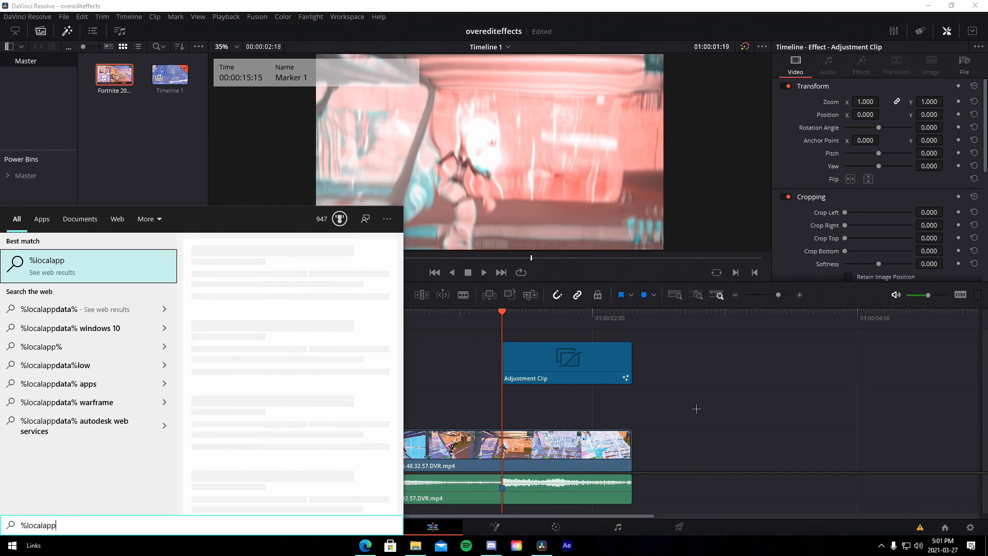
type("data%")
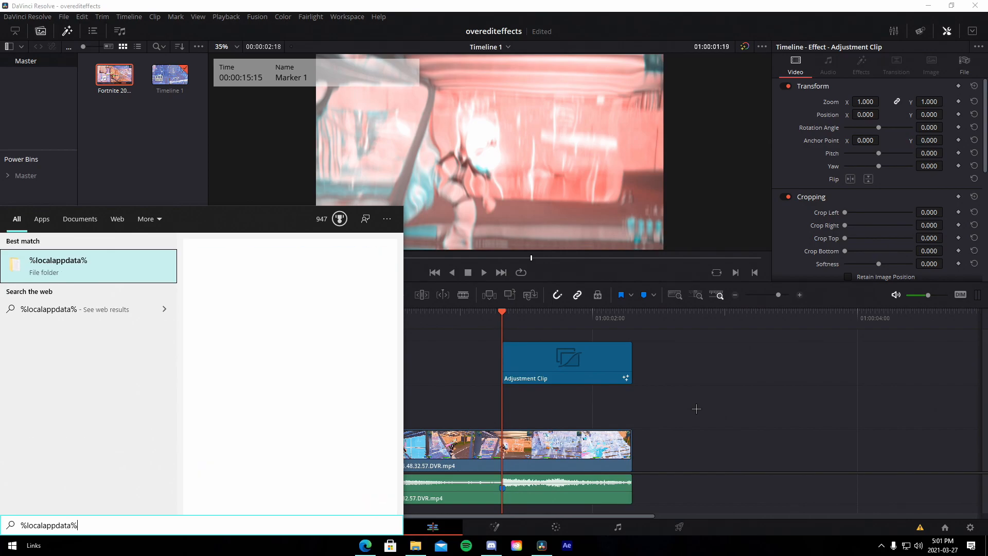
key("Return")
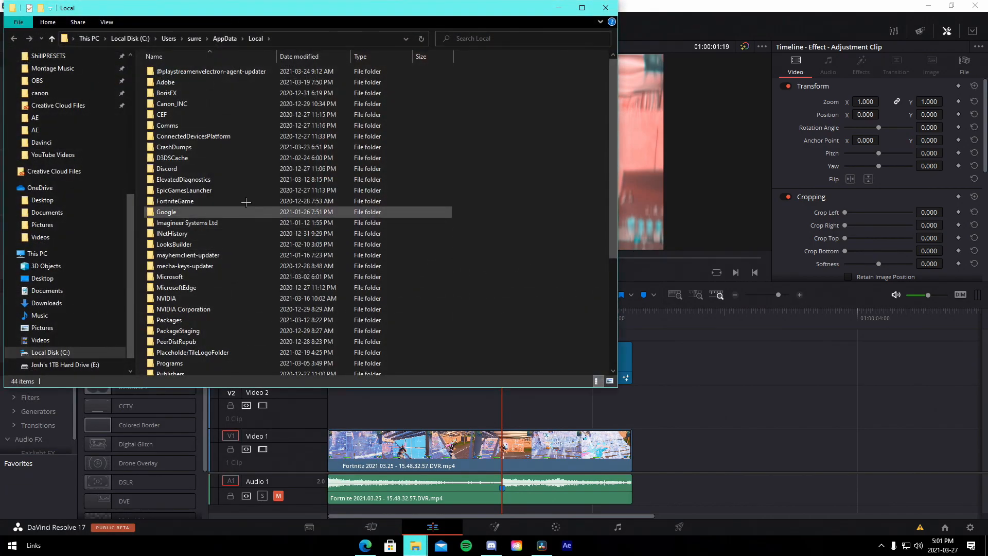
double_click(173, 243)
double_click(177, 84)
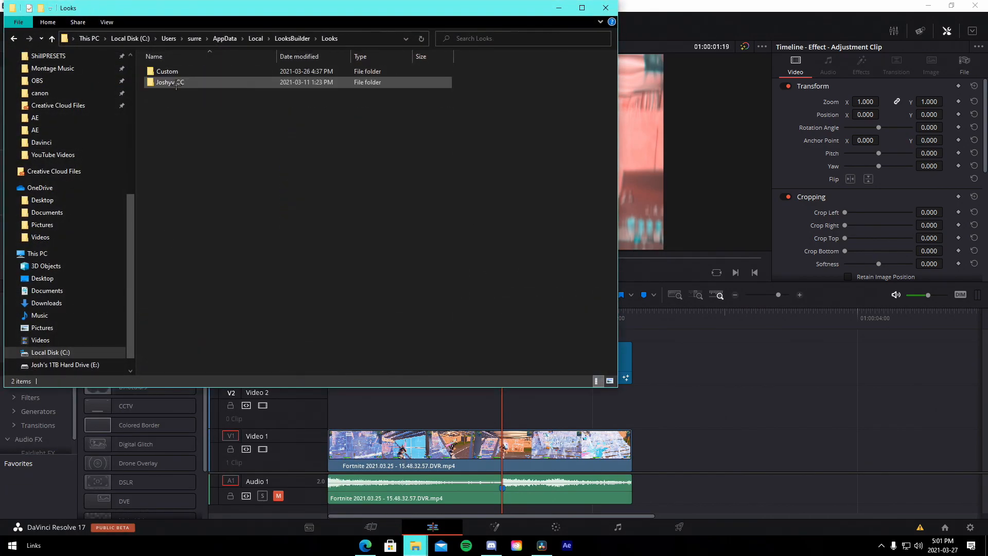
double_click(175, 72)
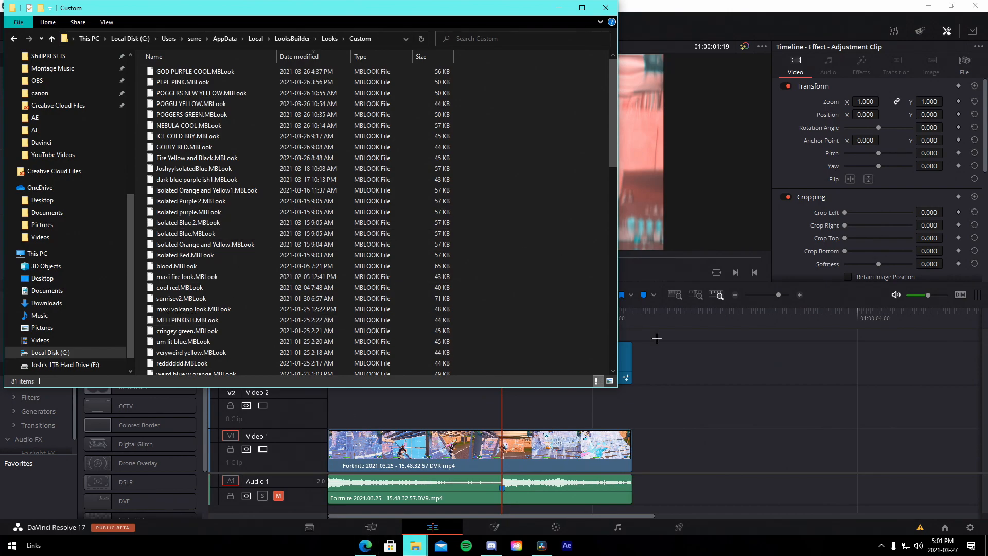
Step: Bring up the Davinci preset folder, pick out NEBULA COOL.MBLook, and dismiss both folder windows
mouse_move(411, 546)
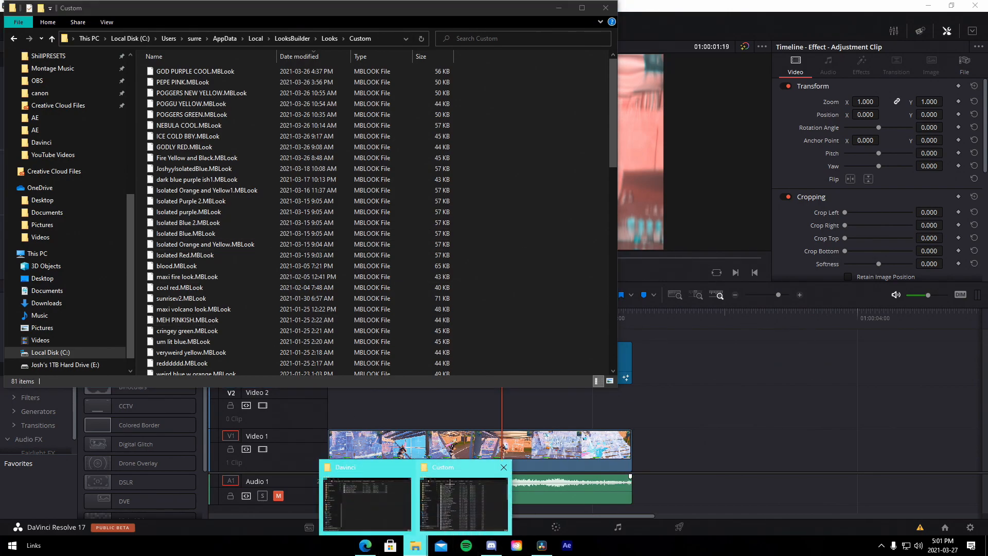
left_click(463, 495)
left_click(599, 189)
left_click_drag(598, 190, 758, 281)
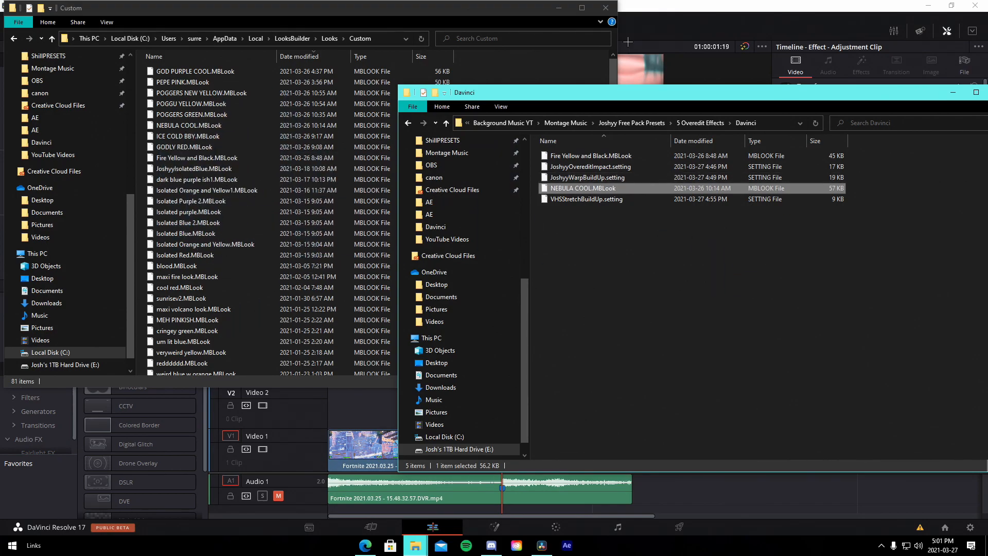
left_click(606, 8)
left_click_drag(893, 93, 798, 90)
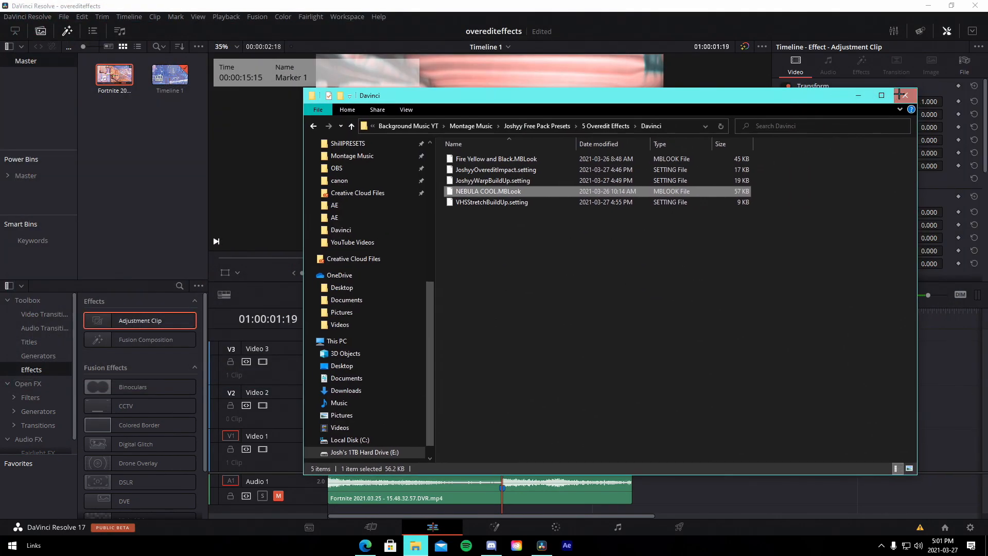
left_click(857, 90)
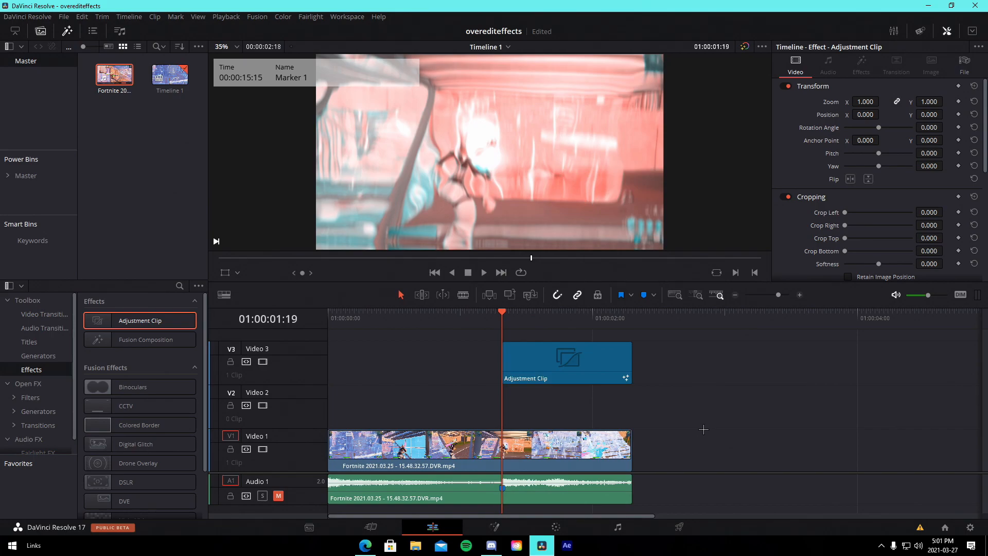
Step: Add an adjustment clip on Video 2 starting at 01:00:00:37, split it at the 01:00:01:19 marker, and delete the remainder
left_click_drag(140, 318, 410, 406)
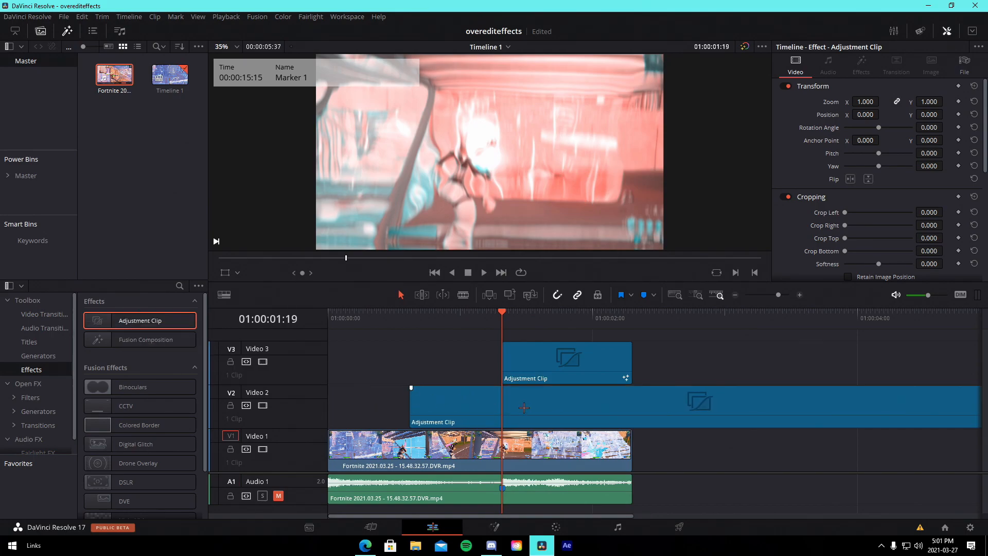
key("ctrl+b")
left_click(538, 408)
key("Delete")
Step: Find the Magic Bullet Looks effect by searching for "looks" and apply it to the Video 2 adjustment clip
left_click_drag(436, 315, 409, 315)
left_click(36, 385)
left_click(179, 286)
type("looks")
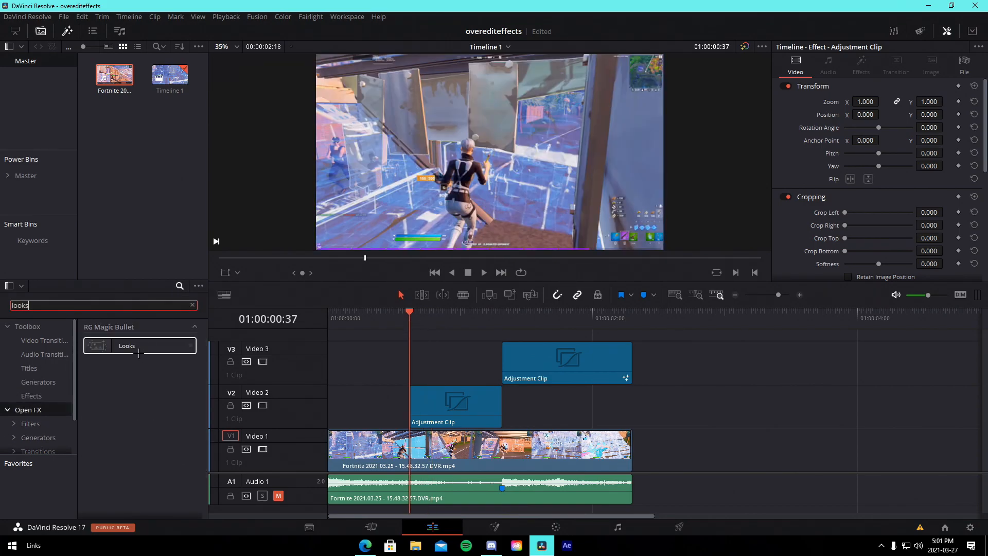
left_click_drag(138, 353, 454, 419)
Step: In the Magic Bullet Looks editor, choose the NEBULA COOL look from the Custom looks and apply it
left_click(869, 57)
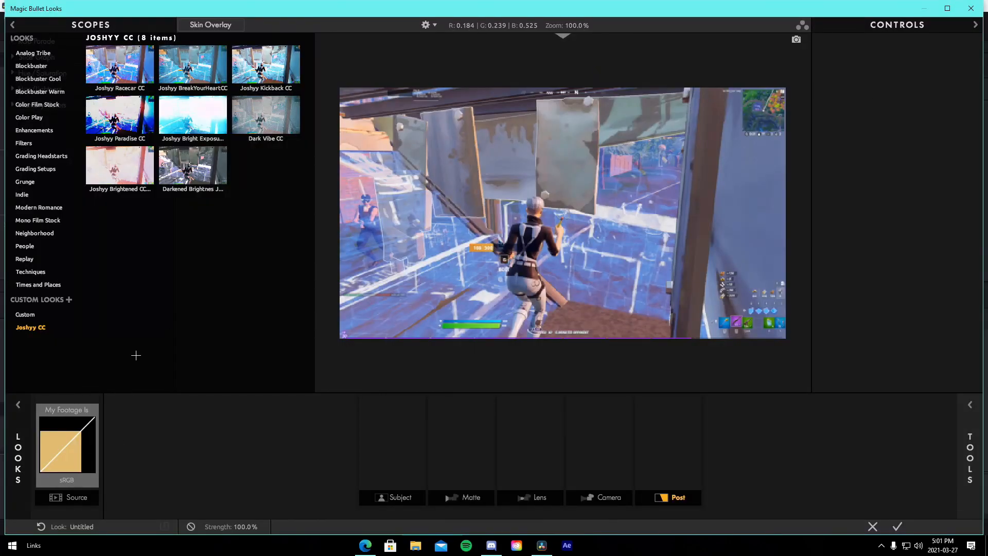
left_click(26, 315)
left_click(288, 127)
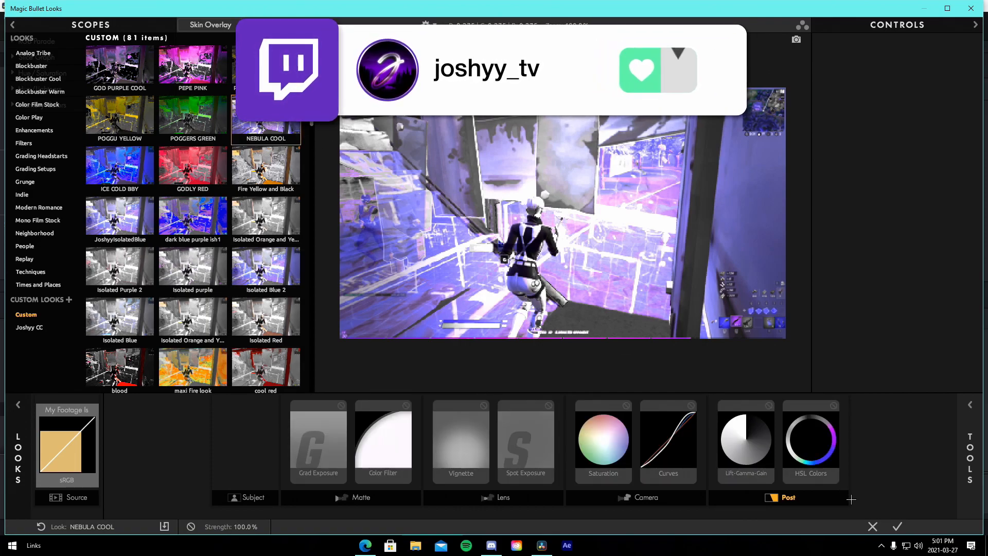
left_click(898, 525)
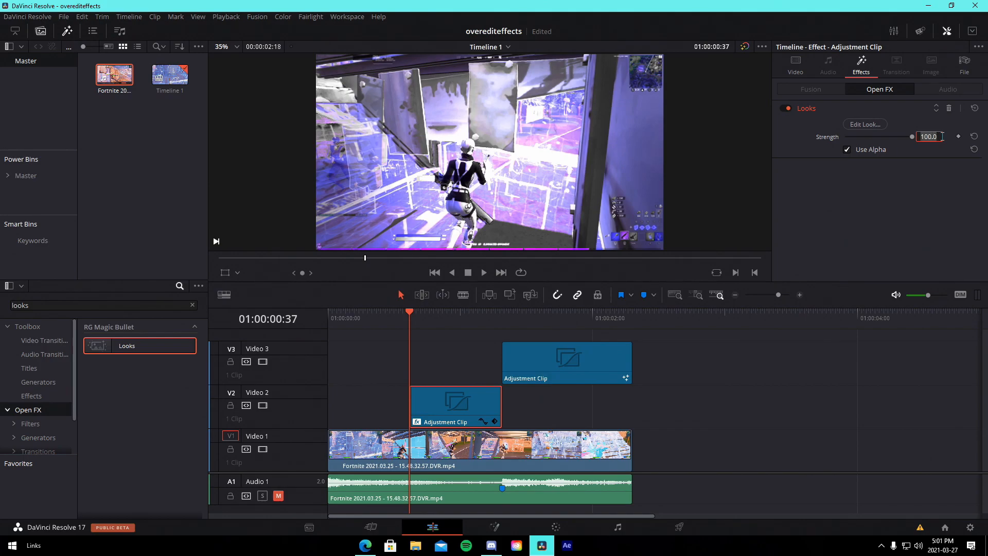
Step: Keyframe the Looks strength from 0 at the clip's start back to its default at 01:00:00:59, and play the result
type("0")
key("Return")
left_click_drag(419, 318, 458, 318)
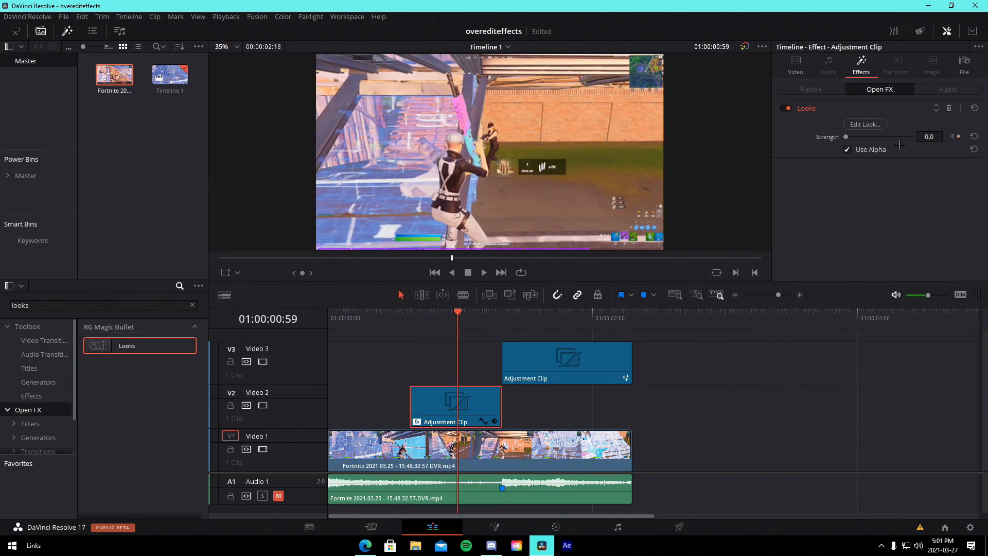
double_click(847, 137)
left_click(389, 321)
key("space")
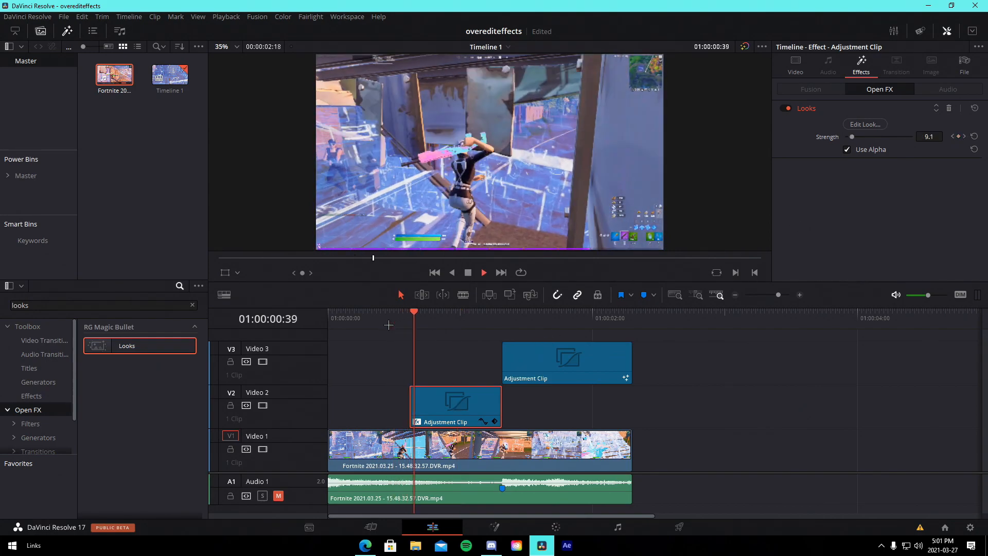
Step: Play back the timeline section under the Video 2 adjustment clip to review the Looks strength build-up
left_click(397, 315)
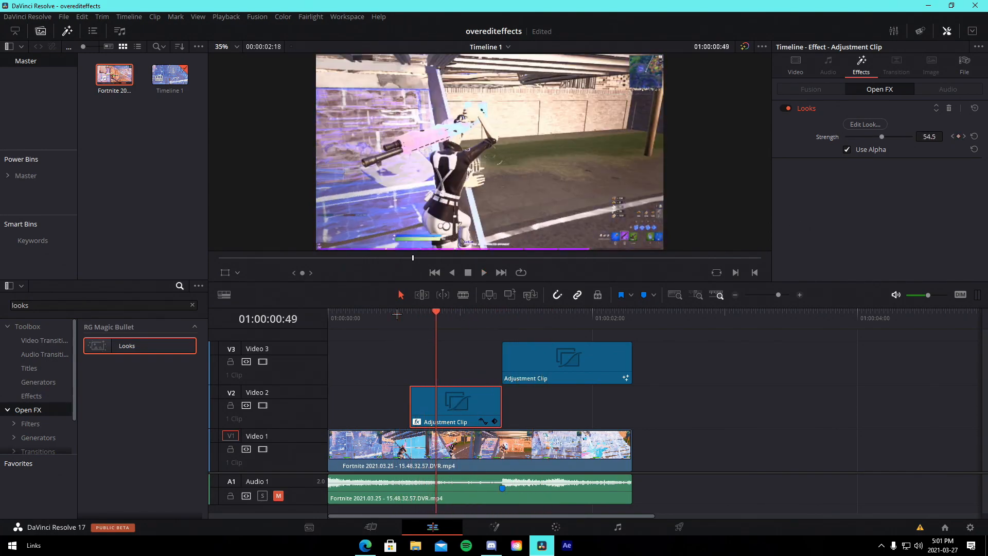
key("space")
key("space")
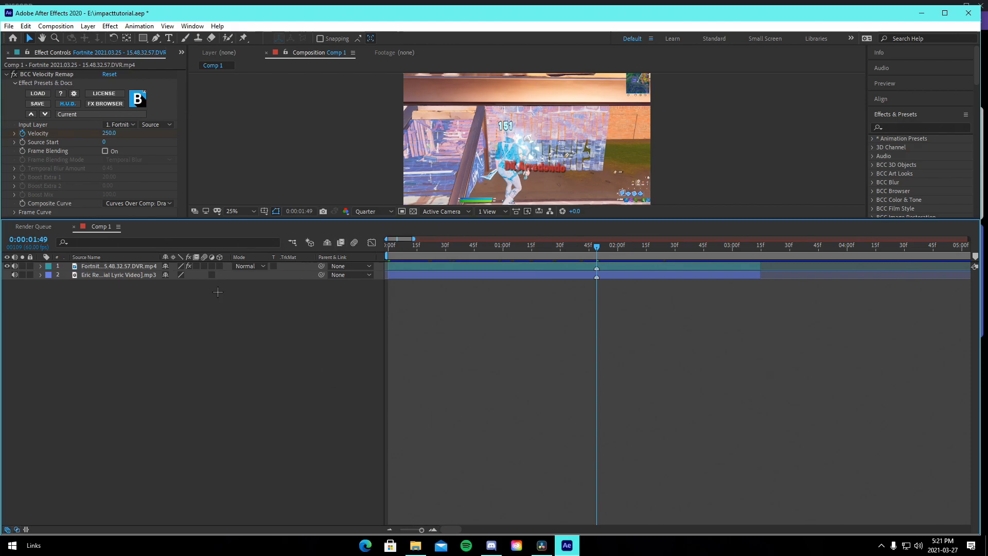
Step: Switch to After Effects, place the playhead on the 0:00:01:49 marker, and add an adjustment layer above the Fortnite clip
mouse_move(587, 248)
left_mouse_down()
mouse_move(612, 249)
mouse_move(597, 251)
left_mouse_up()
left_click(611, 263)
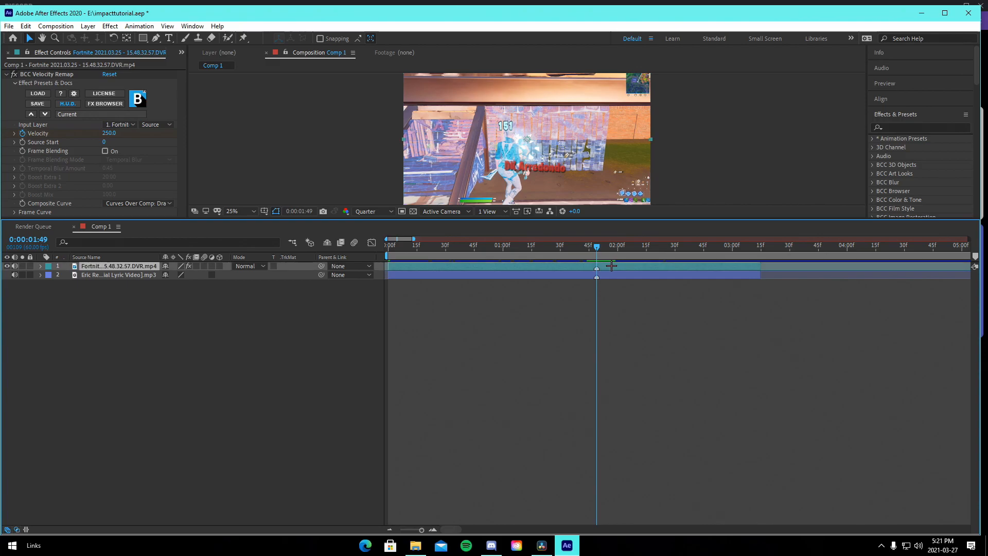
key("ctrl+alt+y")
left_click(580, 277)
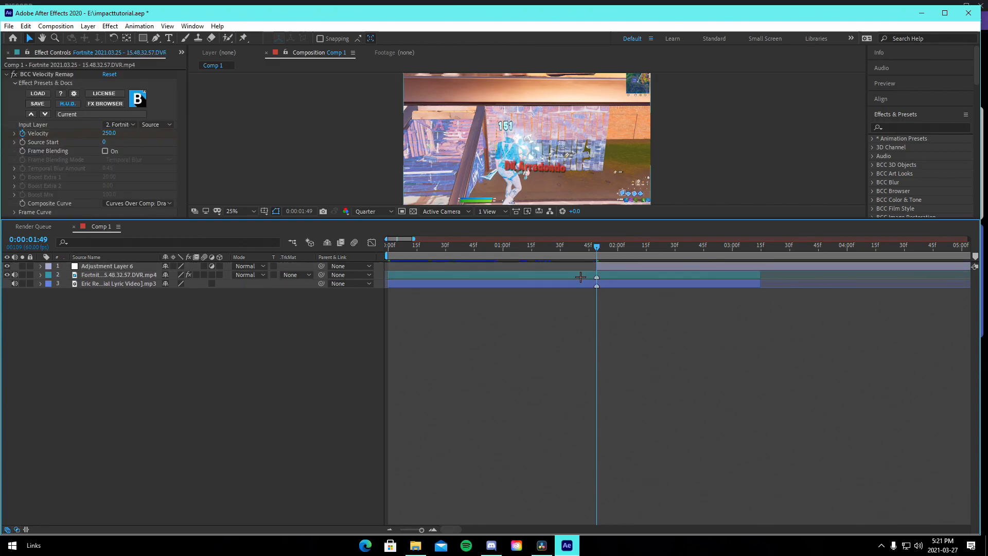
Step: Trim the new adjustment layer to run from the 0:00:01:49 marker to the end of the Fortnite clip
left_click(759, 247)
left_click(774, 266)
key("alt+bracketright")
left_click_drag(604, 247, 593, 248)
left_click(605, 290)
left_click(597, 248)
left_click(610, 267)
left_click(613, 294)
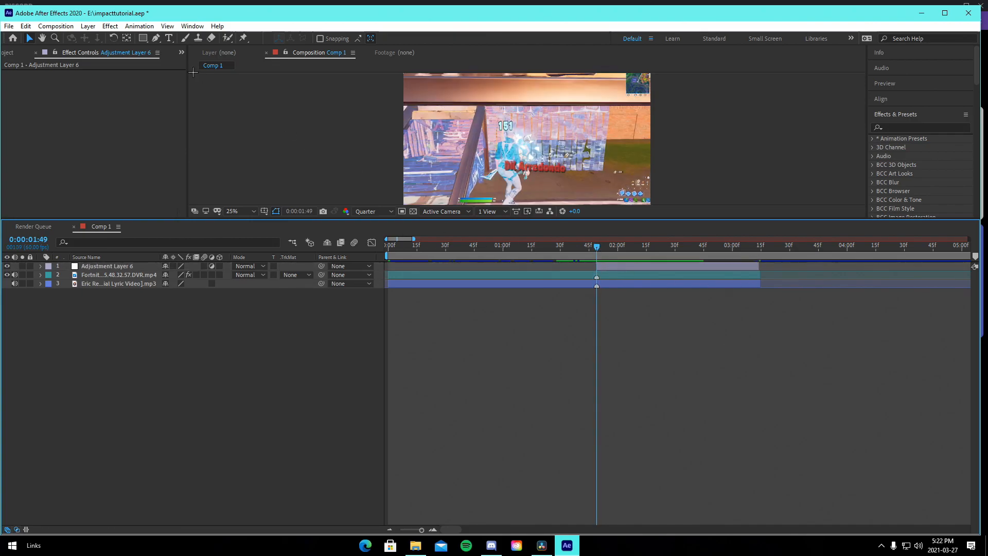
Step: Apply the JoshyyOvereditImpact animation preset to the trimmed adjustment layer and preview it
left_click(623, 266)
left_click(139, 26)
left_click(155, 48)
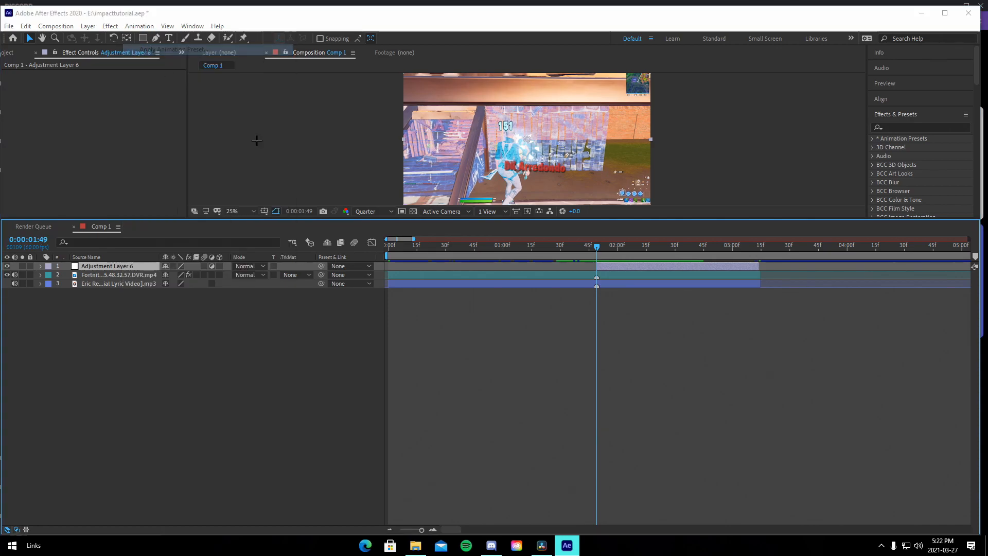
left_click(135, 118)
left_click(408, 292)
key("space")
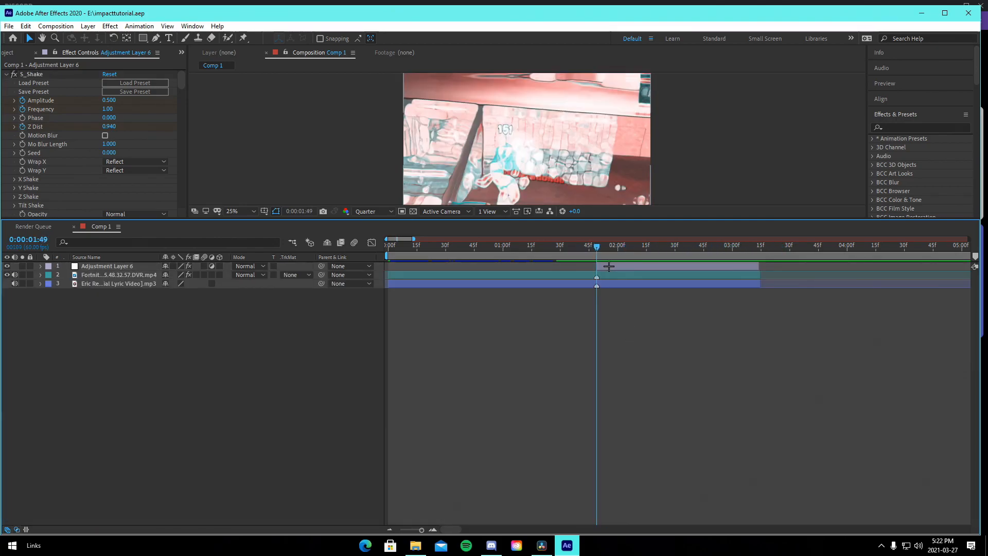
Step: Add a second adjustment layer and trim it to run from 0:00:01:02 to the 0:00:01:49 marker
left_click(609, 267)
key("ctrl+alt+y")
key("ctrl+shift+d")
key("Delete")
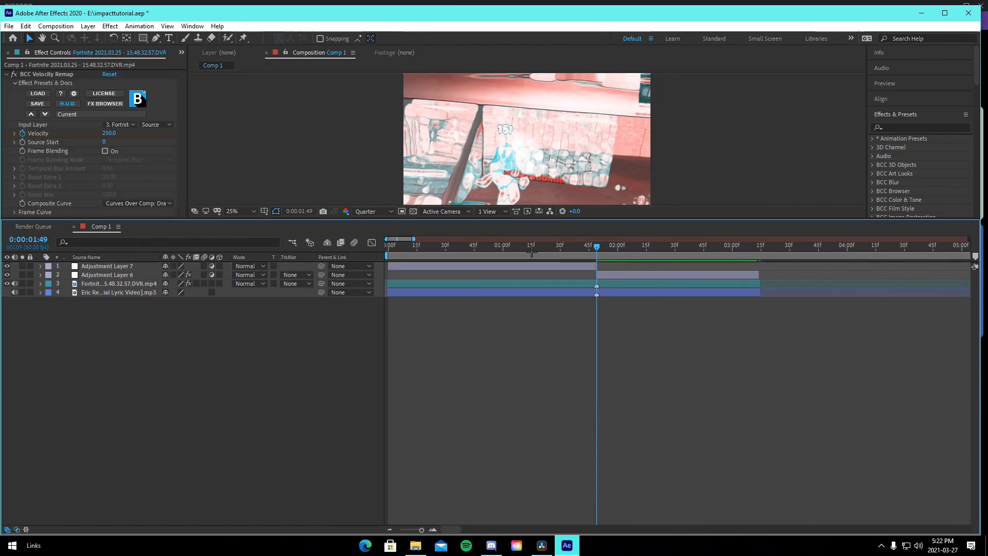
left_click_drag(534, 250, 507, 250)
left_click(530, 267)
key("ctrl+shift+d")
left_click(497, 275)
key("Delete")
Step: Try the JoshyyVHSBuildUp animation preset on Adjustment Layer 7 and reveal its keyframes
left_click(535, 266)
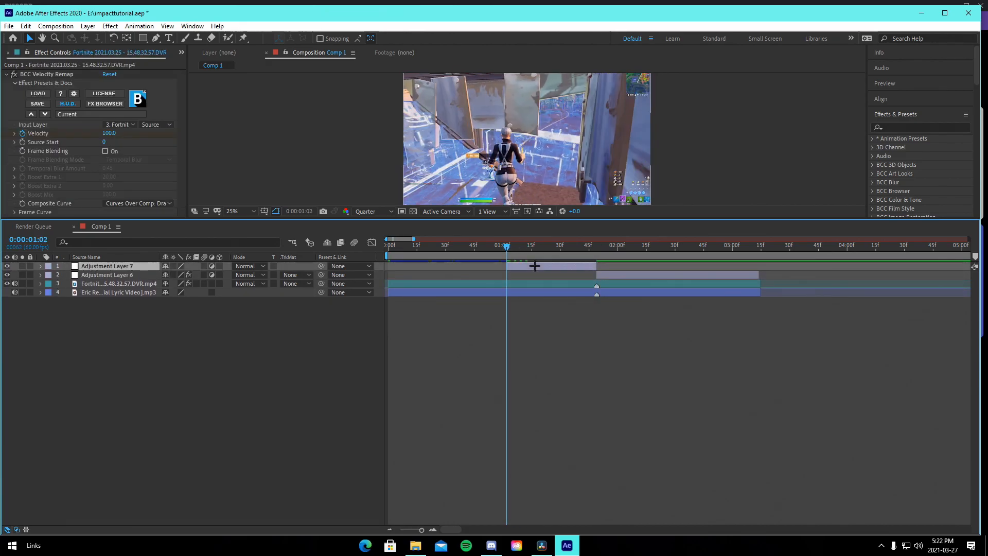
left_click(140, 26)
left_click(164, 48)
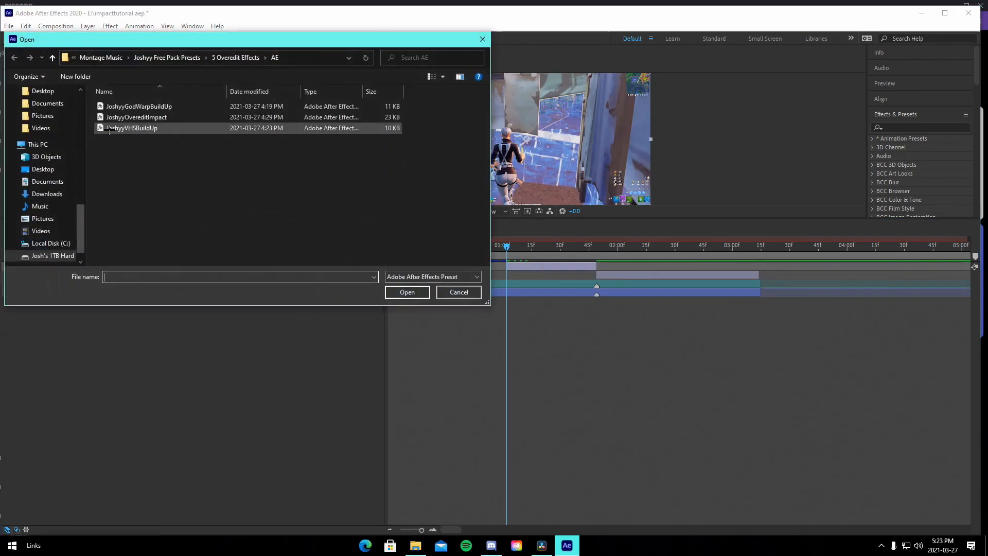
left_click(132, 127)
left_click(417, 294)
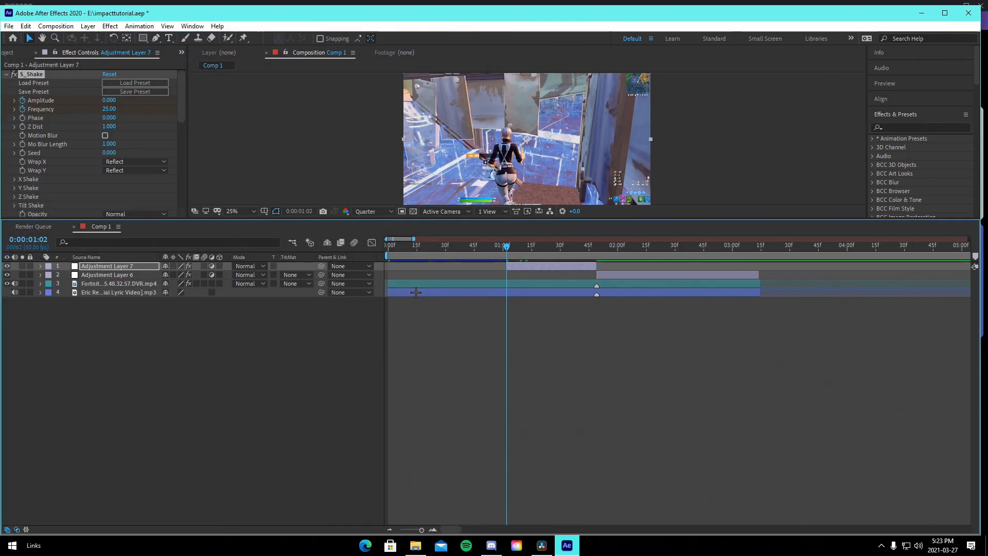
key("u")
Step: Apply the JoshyyGodWarpBuildUp preset to Adjustment Layer 7, shift its keyframes so the last ones land on 0:00:01:49, and preview it
left_click_drag(507, 251, 594, 287)
left_click(139, 26)
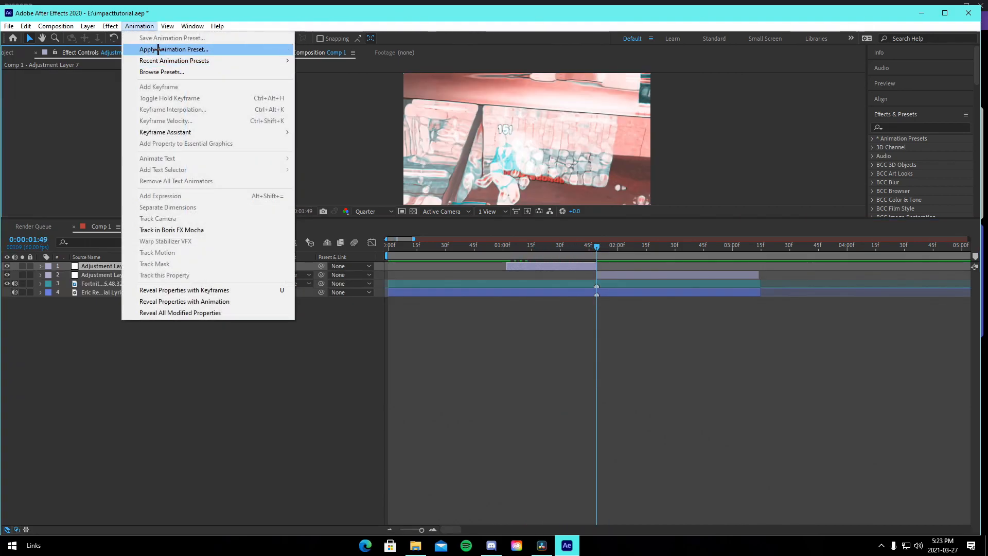
left_click(169, 48)
left_click(139, 106)
left_click(408, 292)
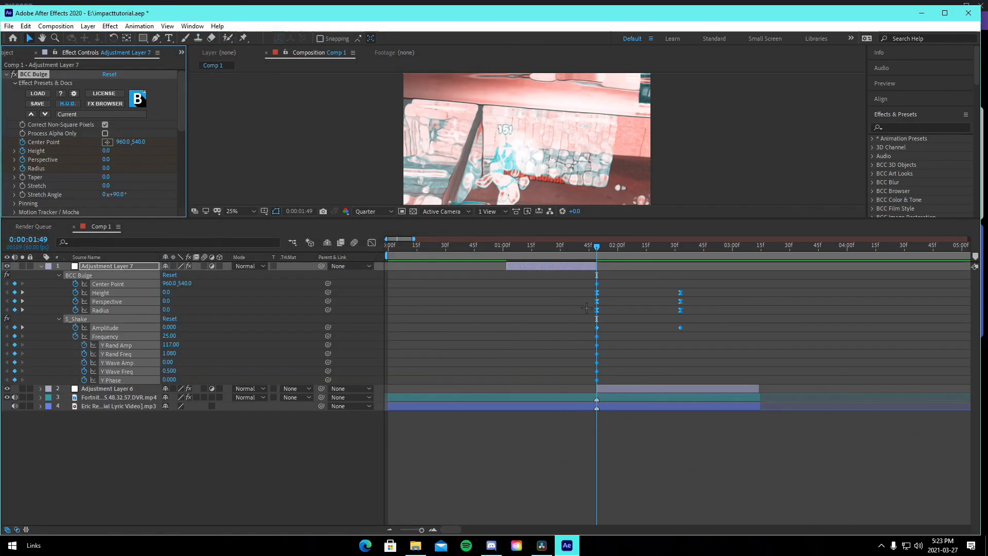
left_click_drag(598, 283, 546, 286)
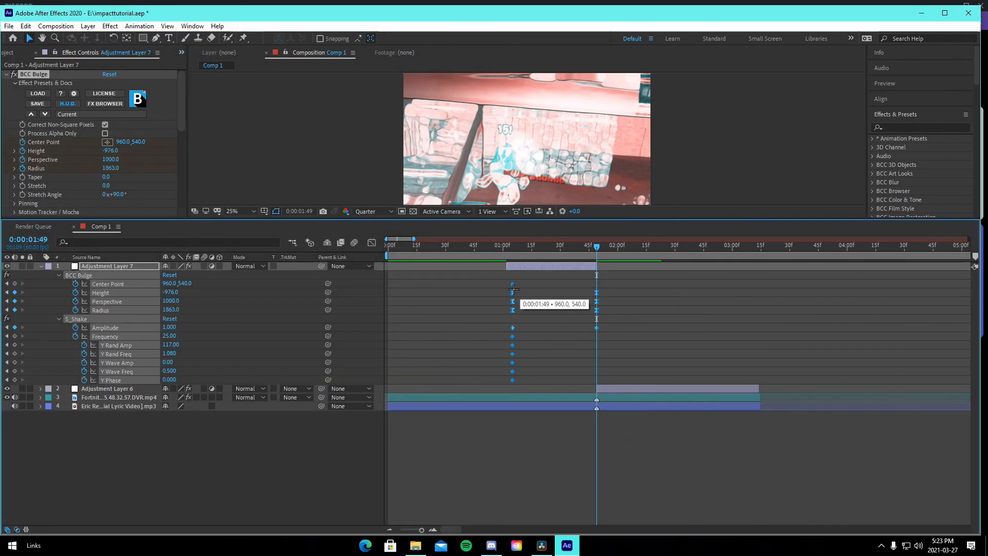
key("space")
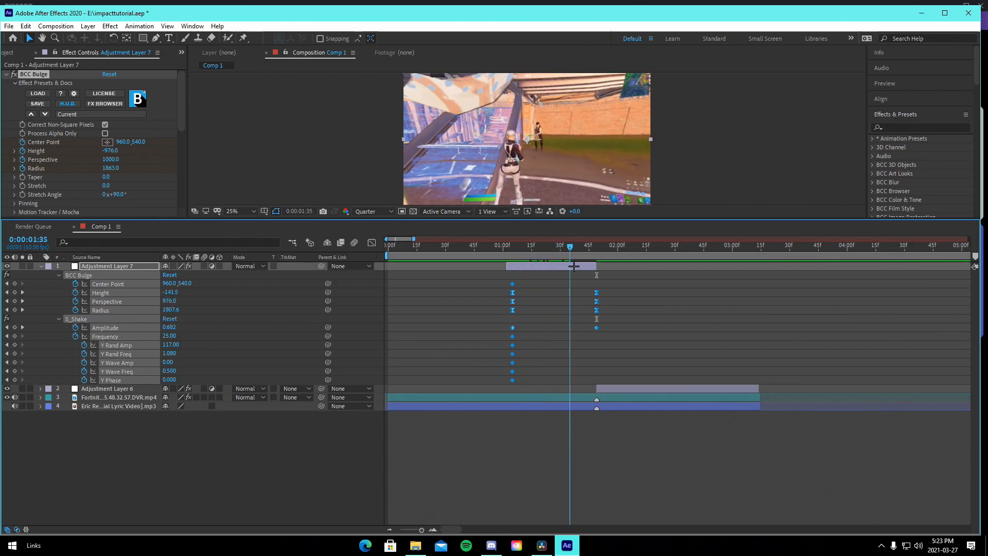
key("space")
left_click_drag(604, 267, 511, 277)
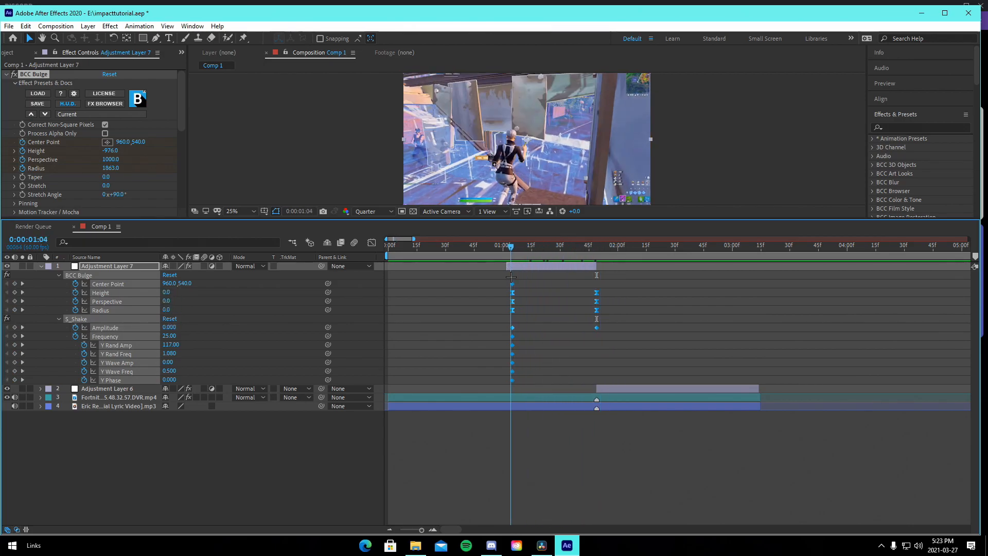
Step: Add the Magic Bullet Looks effect to Adjustment Layer 7 at 0:00:01:05 and give it the NEBULA COOL look
left_click(513, 245)
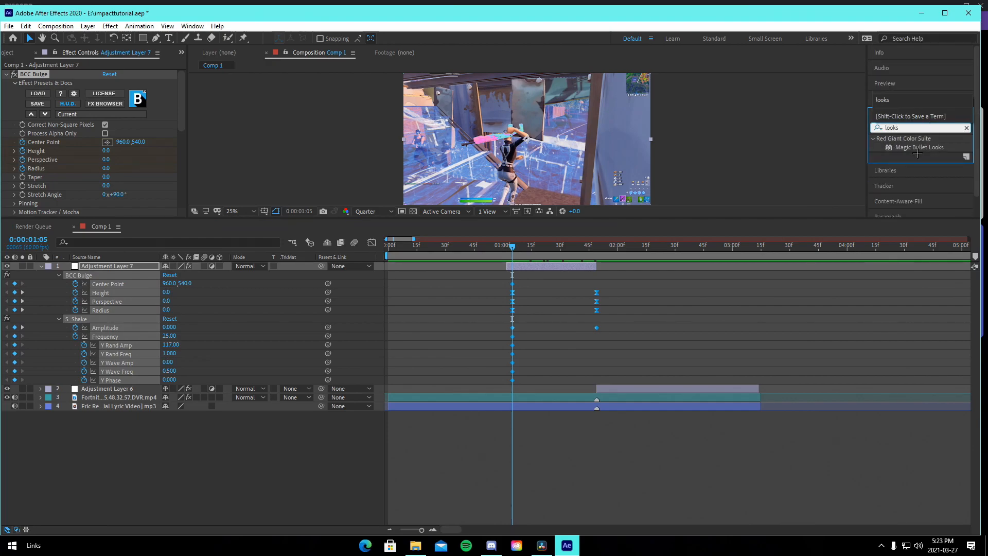
left_click_drag(780, 222, 560, 269)
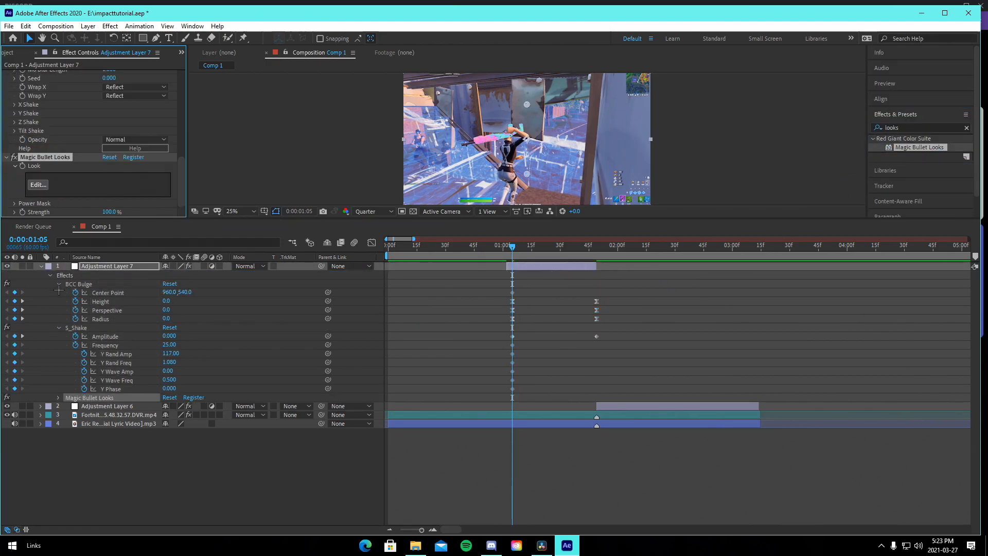
left_click(40, 267)
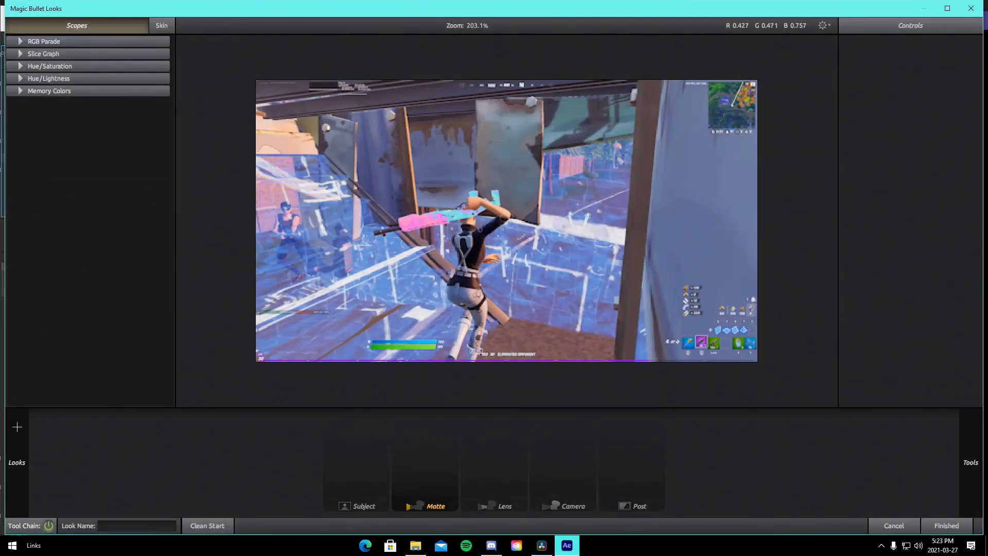
left_click(17, 463)
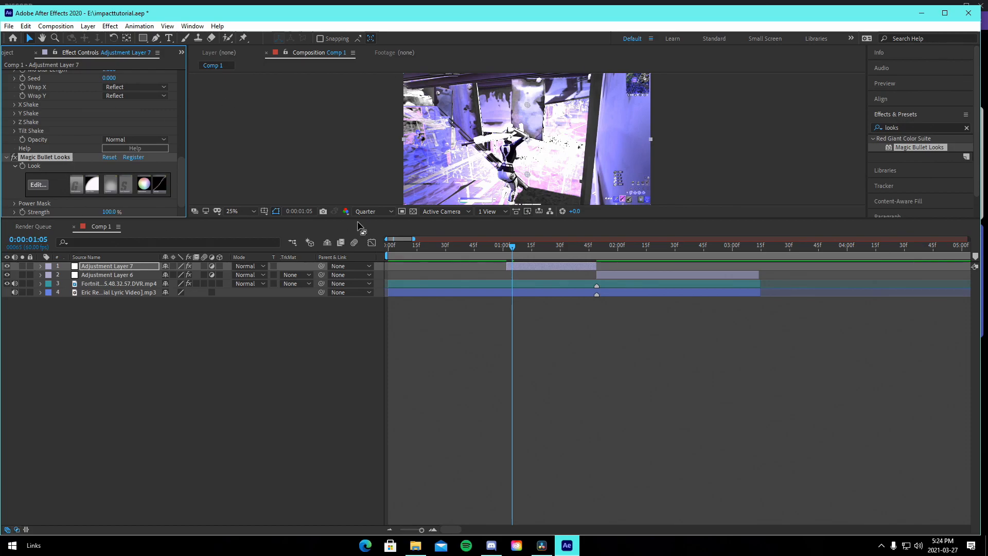
Step: Keyframe the Magic Bullet Looks strength from 0% at 0:00:01:05 to 100% at 0:00:01:13, and preview the build-up
key("u")
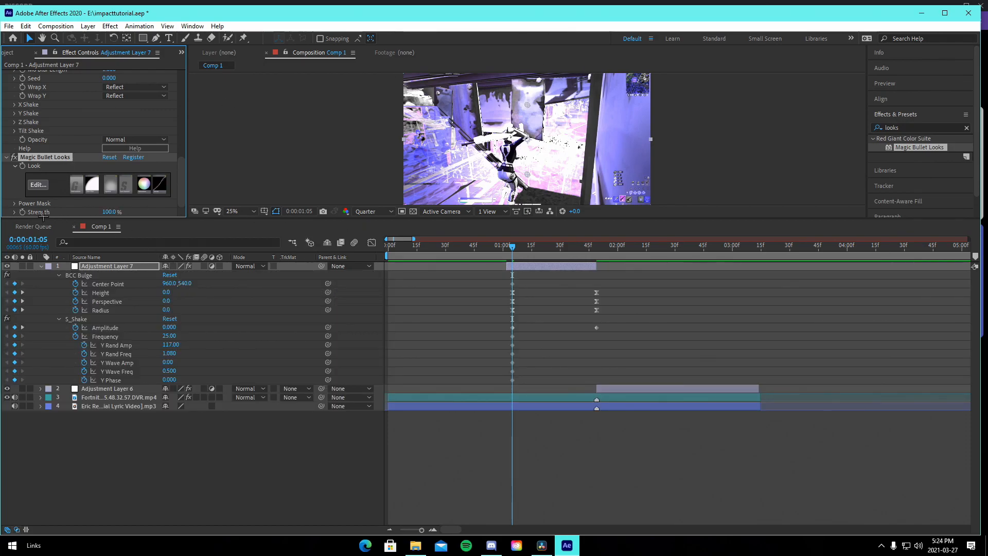
type("0")
key("Return")
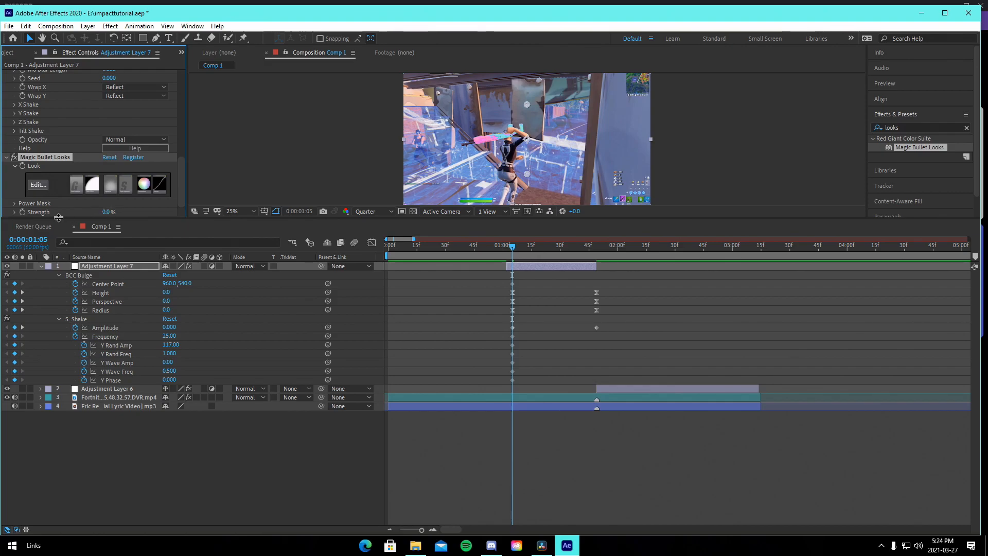
key("space")
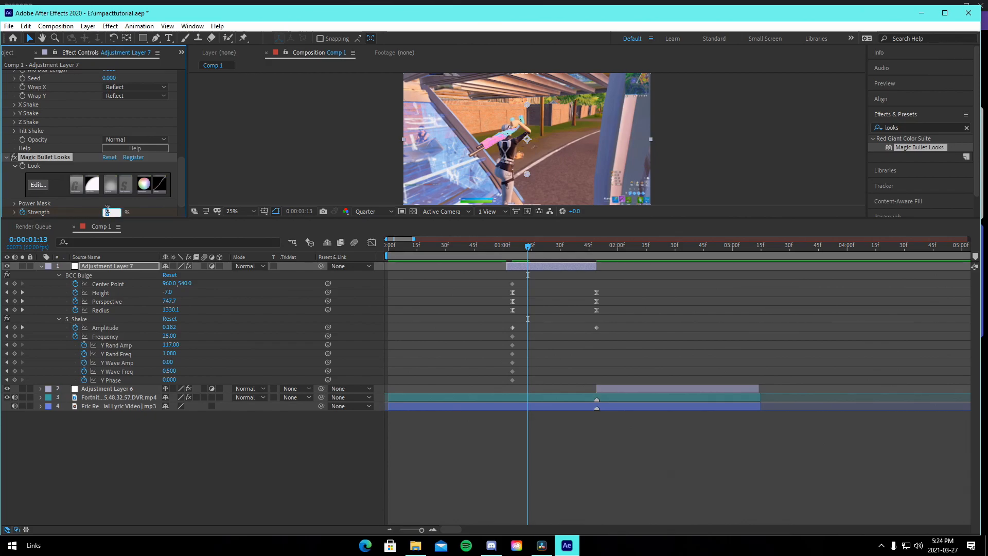
type("100")
key("Return")
left_click(486, 249)
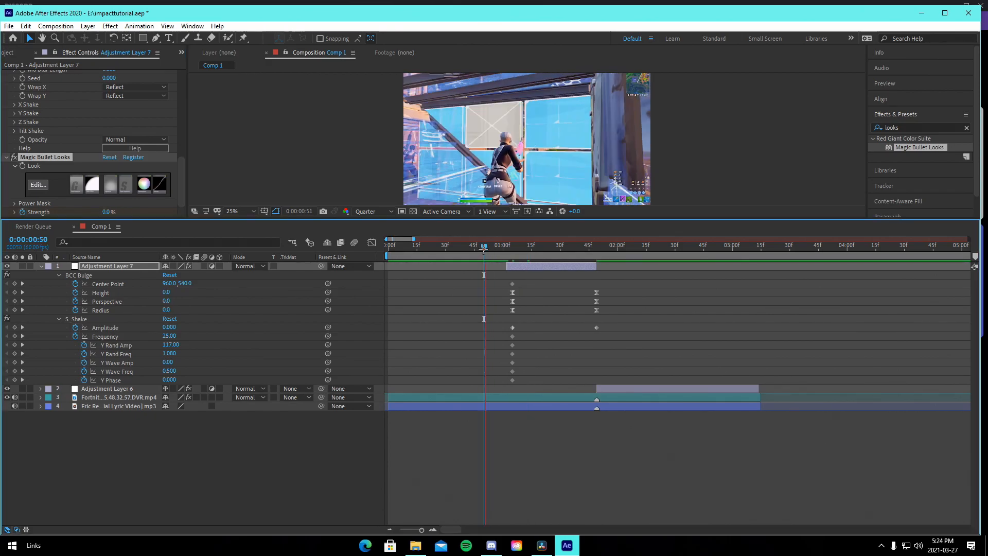
key("space")
key("space")
left_click_drag(500, 247, 589, 258)
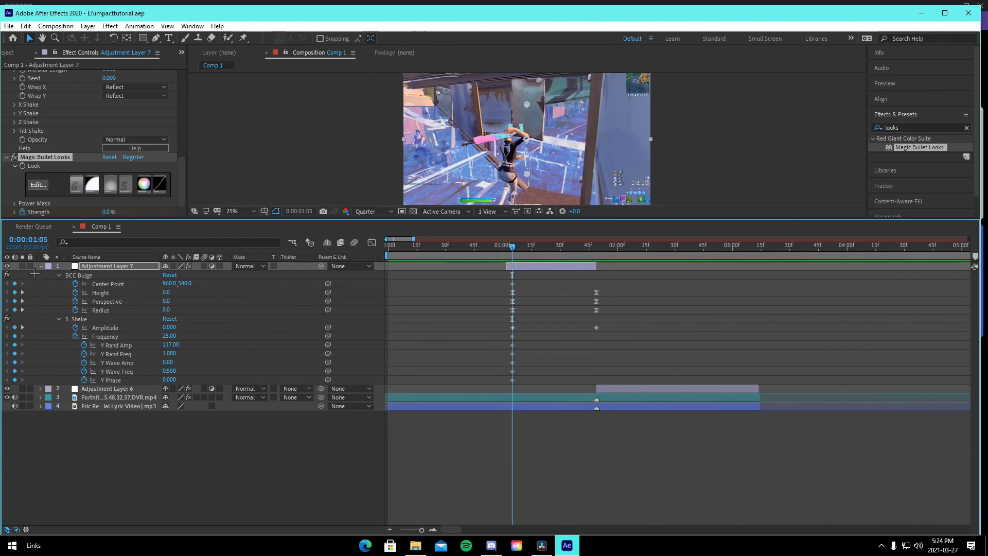
Step: Change the Magic Bullet Looks look on Adjustment Layer 7 to Fire Yellow and Black, and scrub back through the clip
left_click(40, 267)
left_click(520, 273)
left_click(521, 268)
left_click(39, 185)
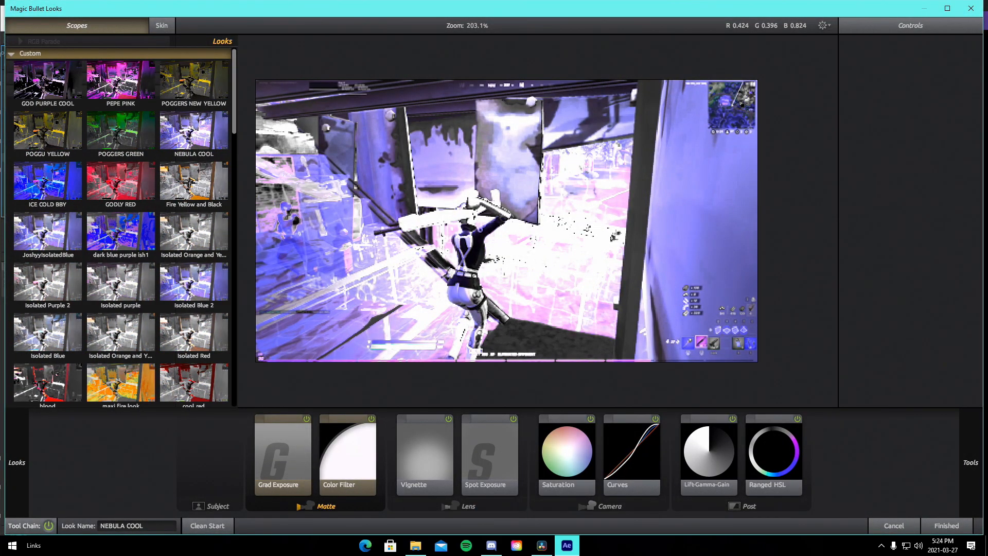
left_click(189, 183)
left_click(948, 521)
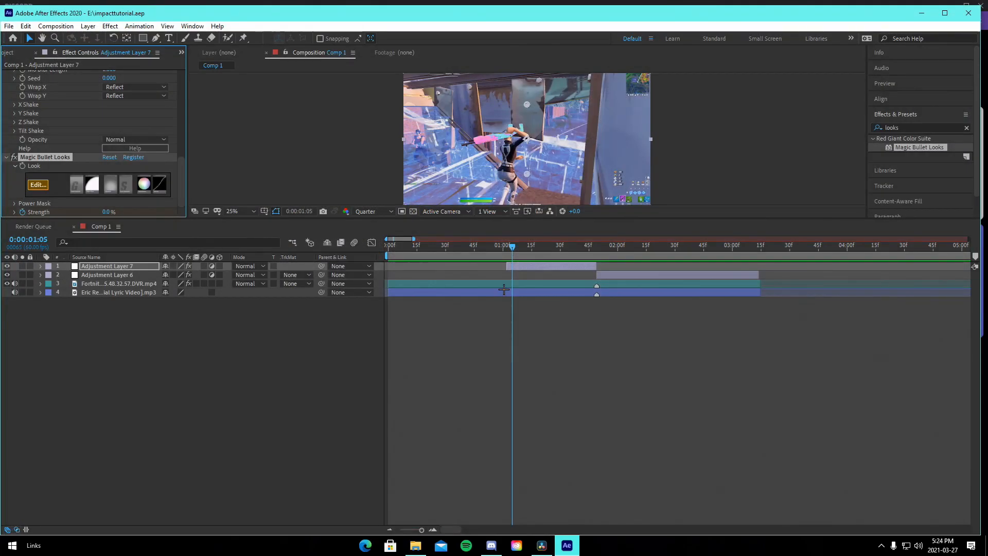
left_click_drag(483, 249, 438, 264)
left_click(699, 362)
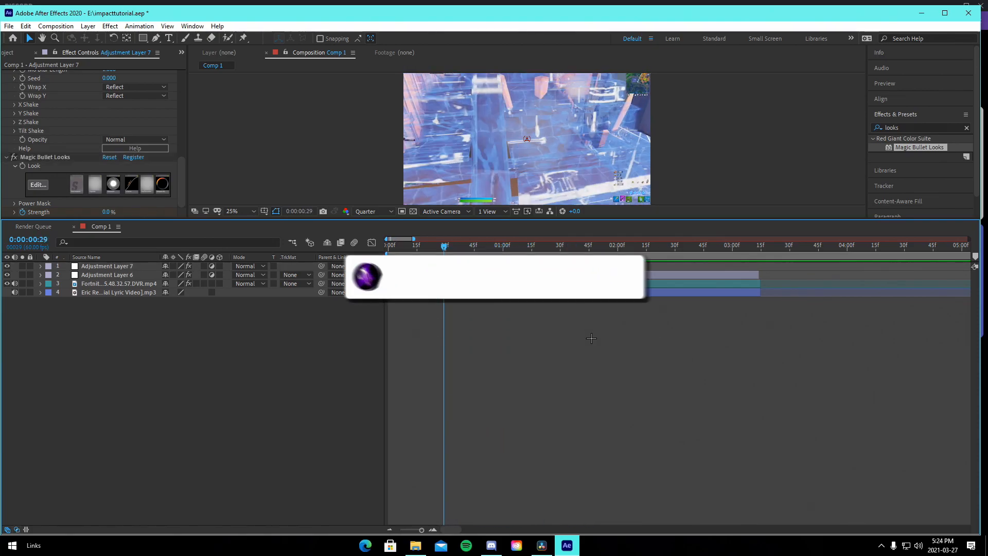